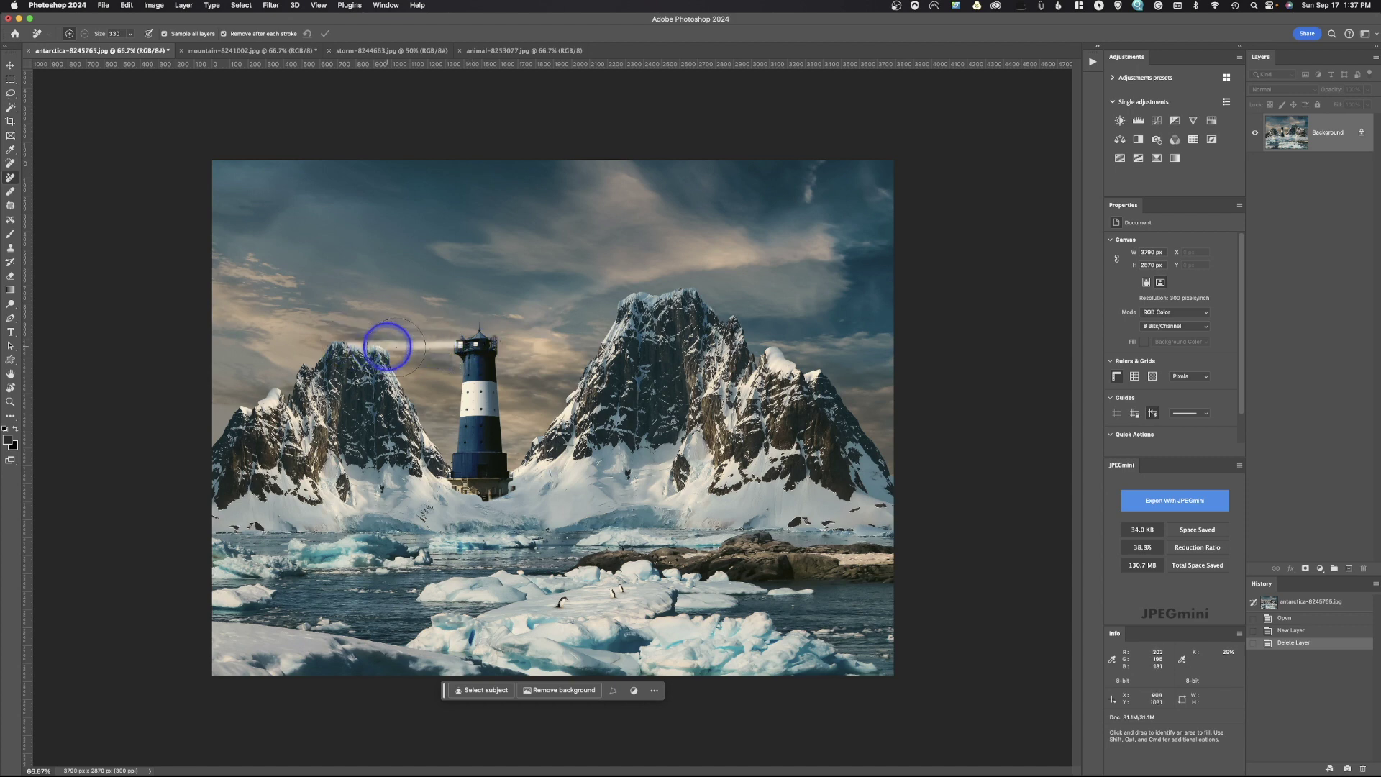
# - Erase the lighthouse between the mountains with the Remove tool, and its light beam with the brush reduced to size 125
pyautogui.moveTo(476, 343)
pyautogui.mouseDown()
pyautogui.moveTo(498, 371)
pyautogui.moveTo(477, 452)
pyautogui.moveTo(488, 482)
pyautogui.moveTo(485, 441)
pyautogui.mouseUp()
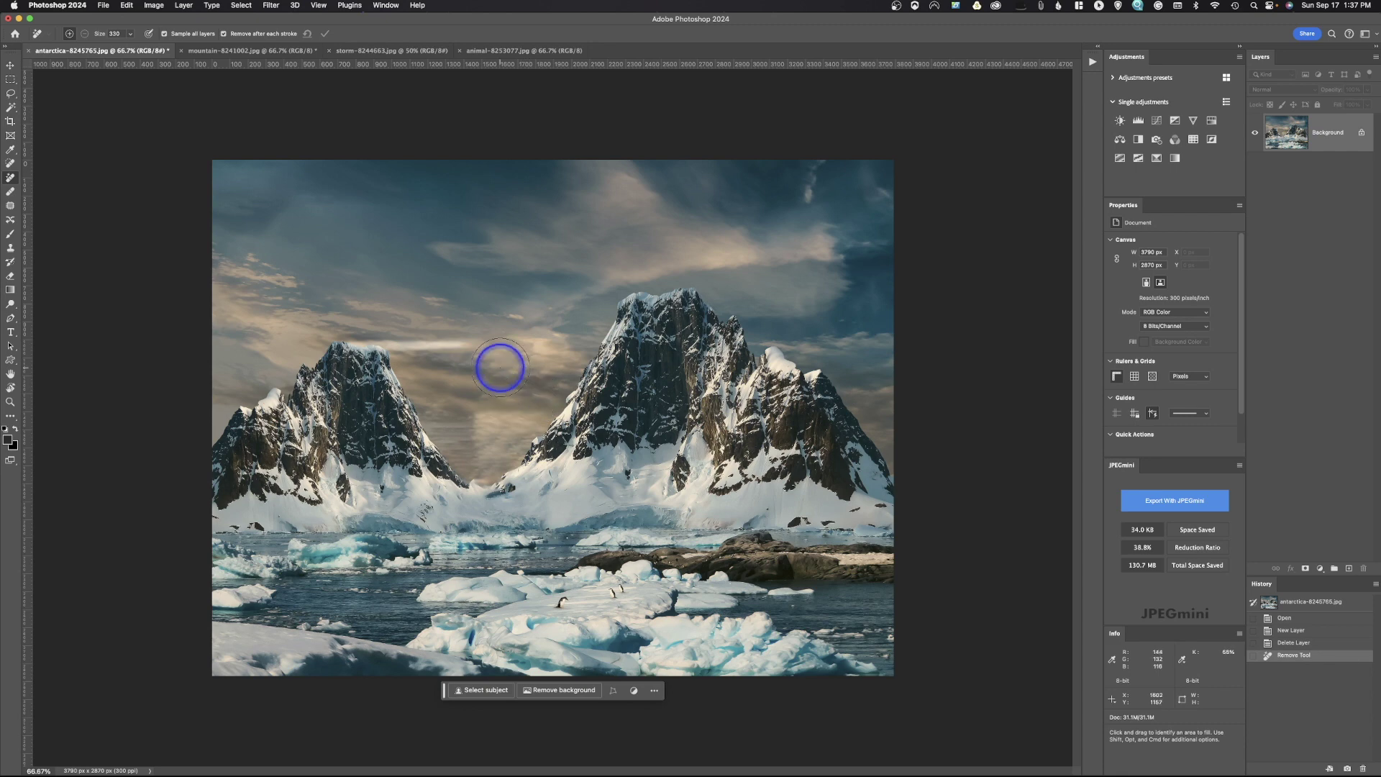
pyautogui.press('[')
pyautogui.press('[')
pyautogui.press('[')
pyautogui.press('[')
pyautogui.press('[')
pyautogui.press('[')
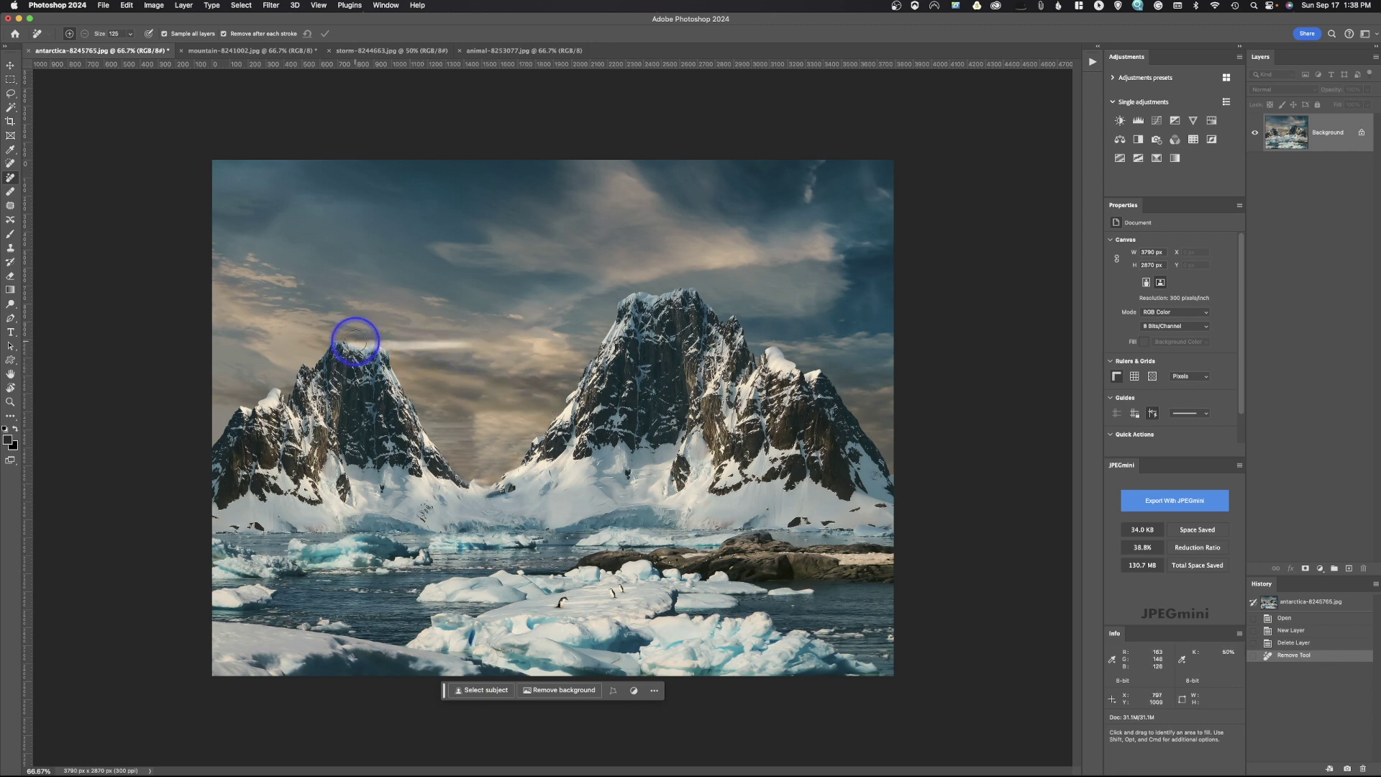
pyautogui.moveTo(346, 341); pyautogui.dragTo(474, 348)
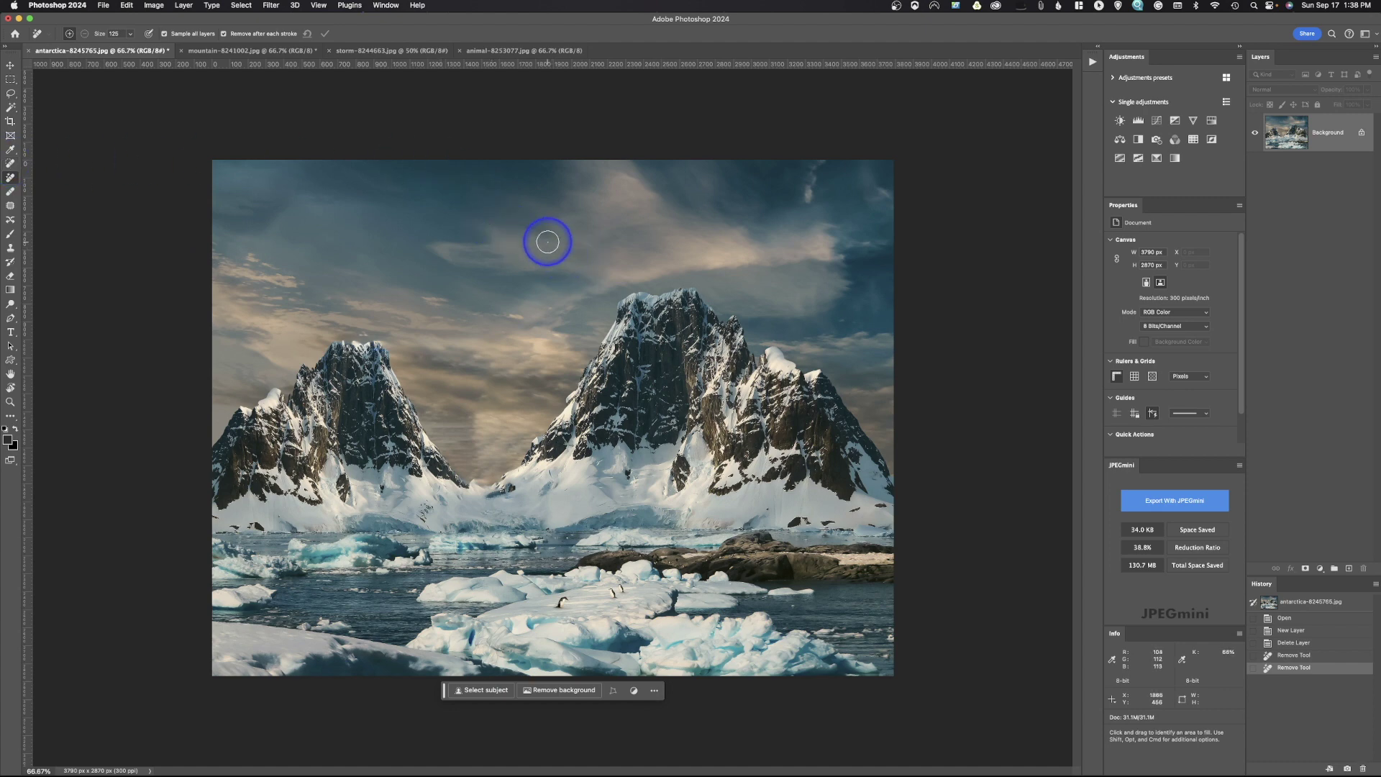
# - Add a Curves adjustment layer and darken the image with a curve point at about input 163, output 125
pyautogui.click(1156, 120)
pyautogui.moveTo(1185, 307); pyautogui.dragTo(1194, 315)
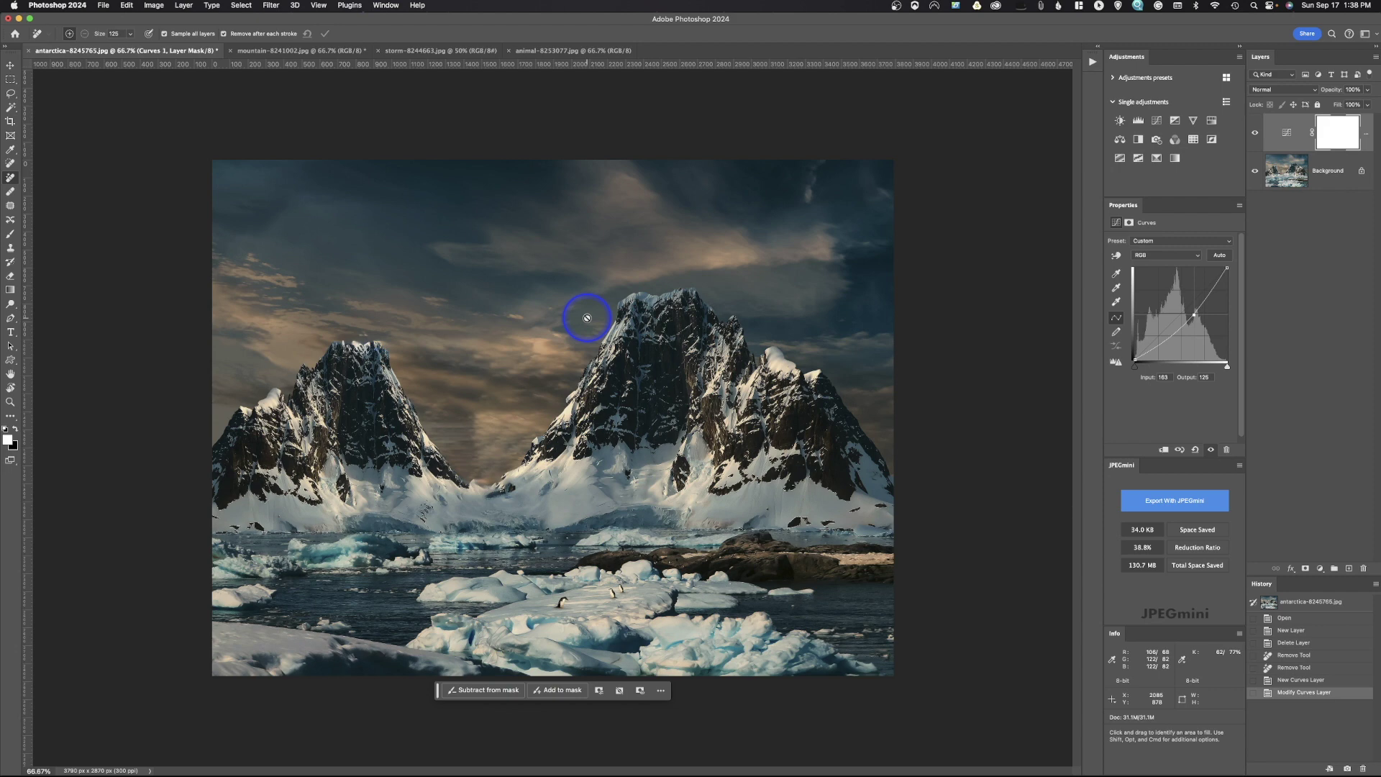
# - Draw a radial black-to-white gradient on the Curves mask, try moving and resizing it, and redraw it from the gap between the mountains
pyautogui.click(11, 290)
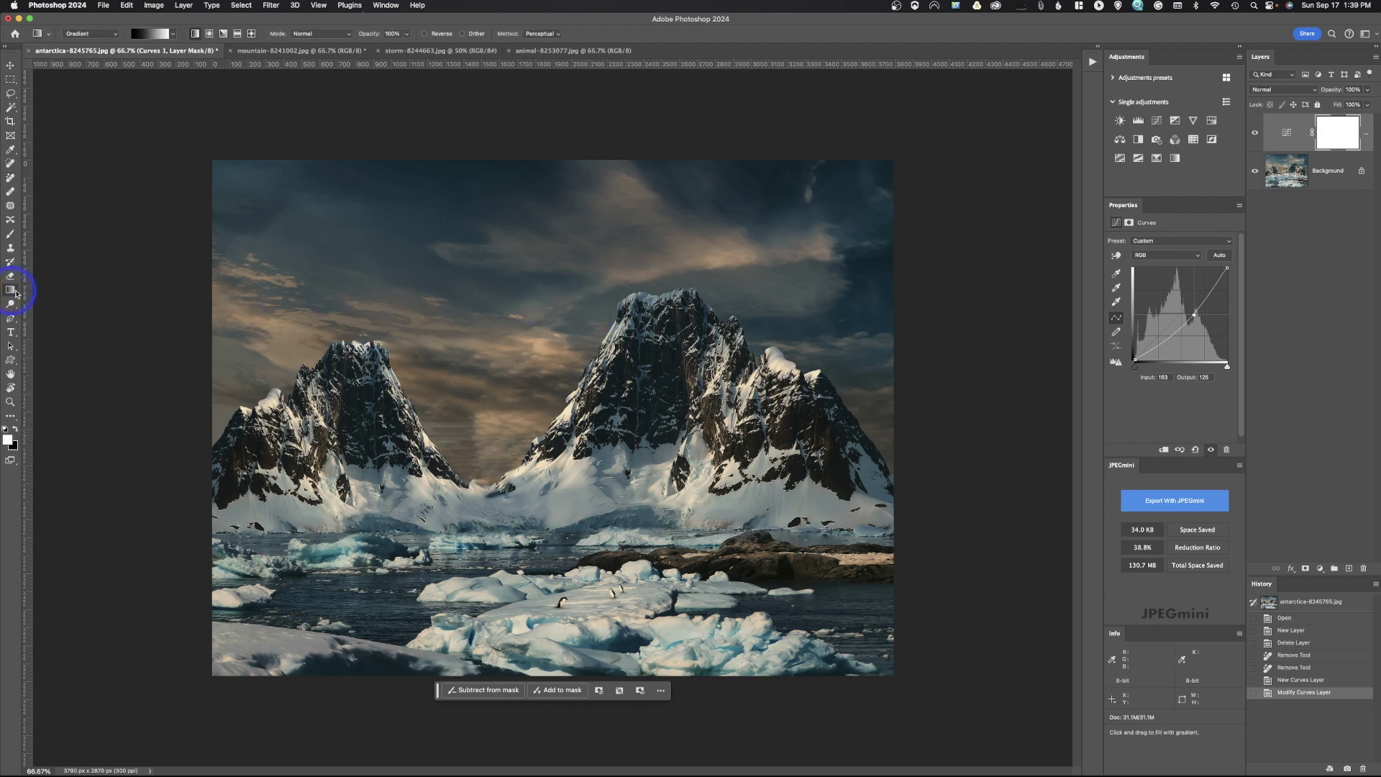
pyautogui.click(209, 34)
pyautogui.click(172, 34)
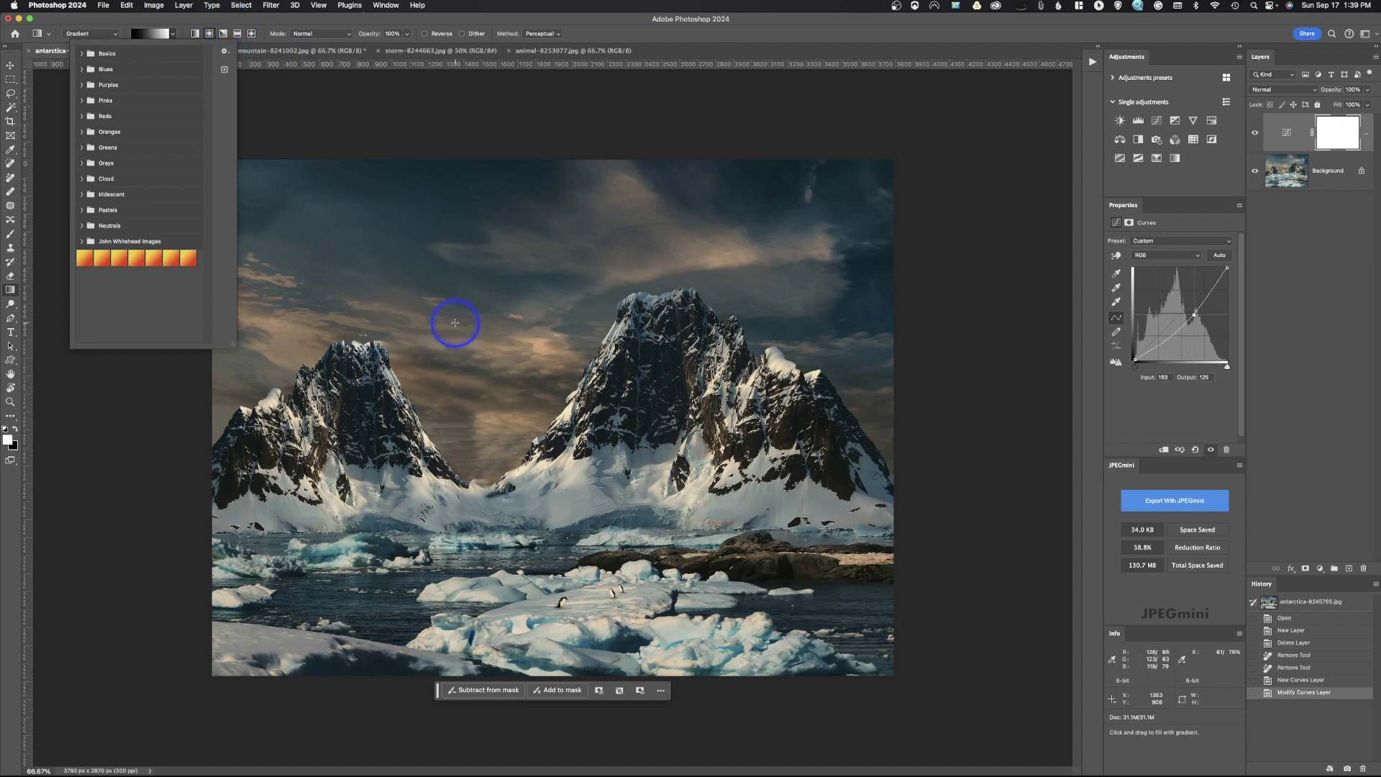
pyautogui.moveTo(390, 260)
pyautogui.mouseDown()
pyautogui.moveTo(604, 441)
pyautogui.moveTo(524, 385)
pyautogui.mouseUp()
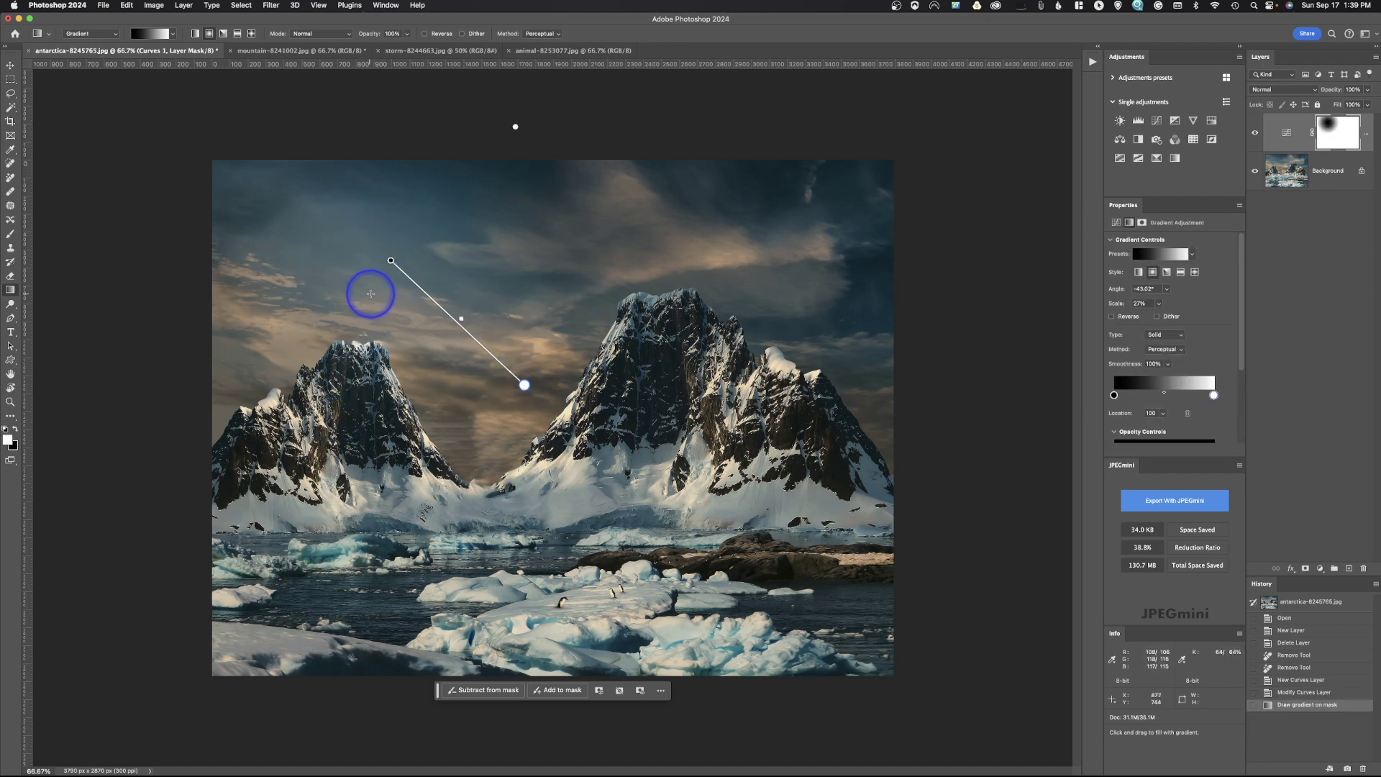
pyautogui.moveTo(392, 259); pyautogui.dragTo(489, 410)
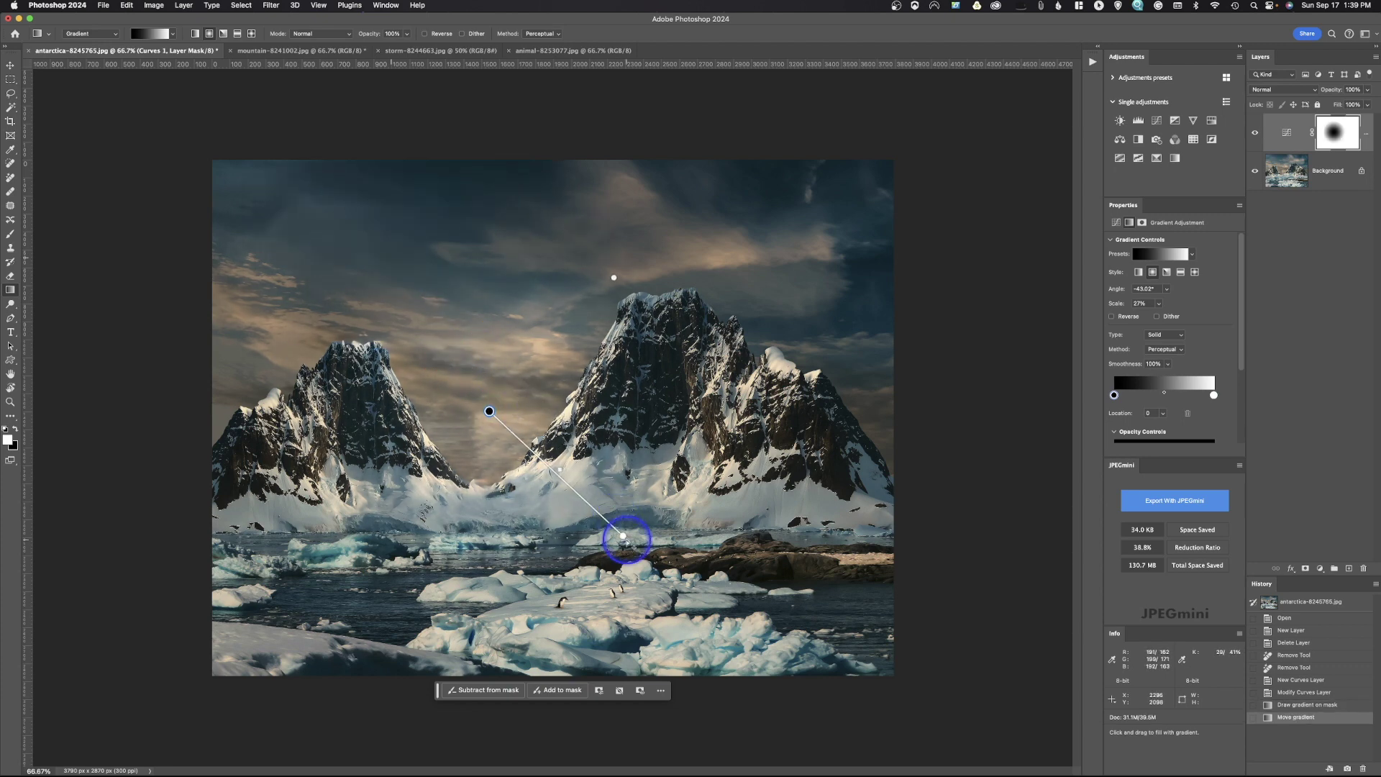
pyautogui.moveTo(623, 536); pyautogui.dragTo(685, 395)
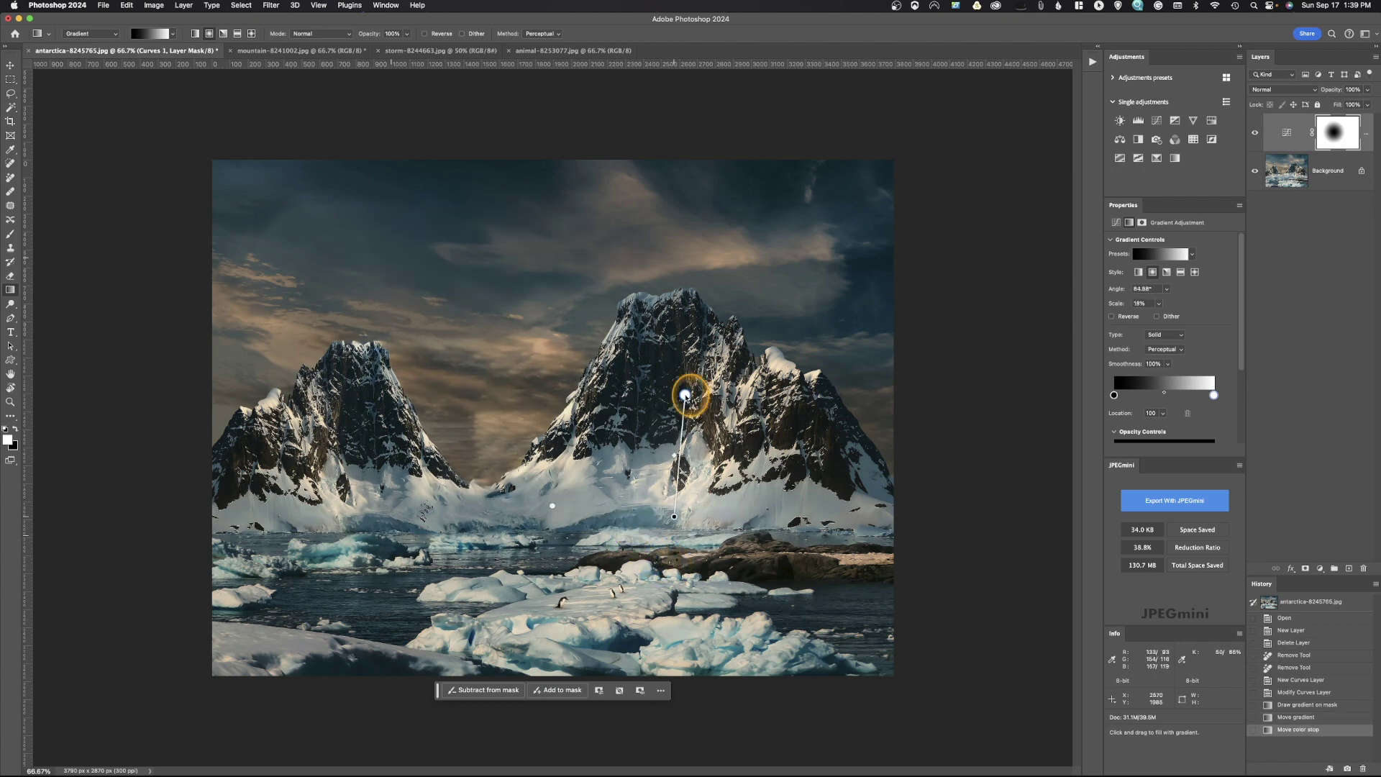
pyautogui.moveTo(476, 442)
pyautogui.mouseDown()
pyautogui.moveTo(565, 404)
pyautogui.moveTo(637, 508)
pyautogui.moveTo(630, 550)
pyautogui.moveTo(565, 579)
pyautogui.moveTo(597, 602)
pyautogui.moveTo(572, 593)
pyautogui.mouseUp()
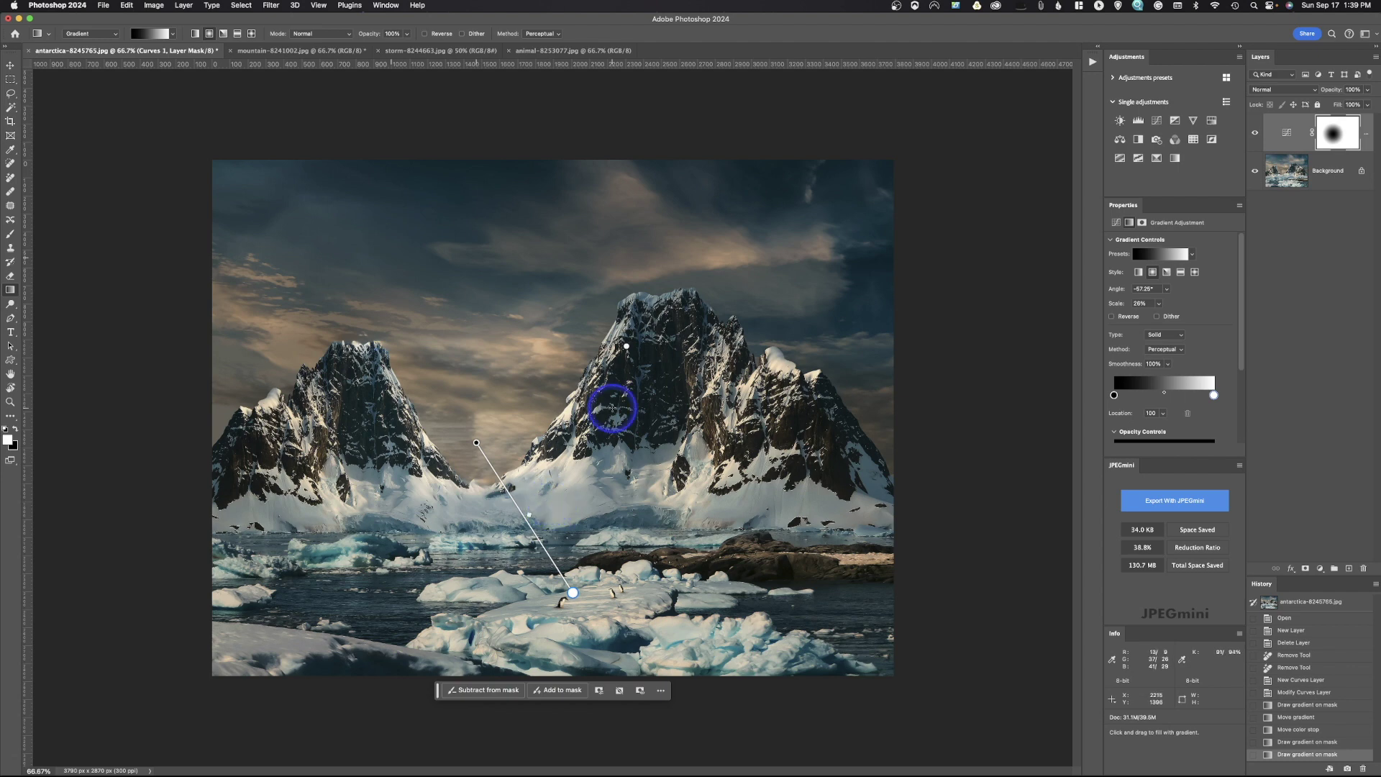
# - Switch to the mountain-8241002.jpg document and set the Crop tool's fill to Generative Expand
pyautogui.hotkey('ctrl', 'Tab')
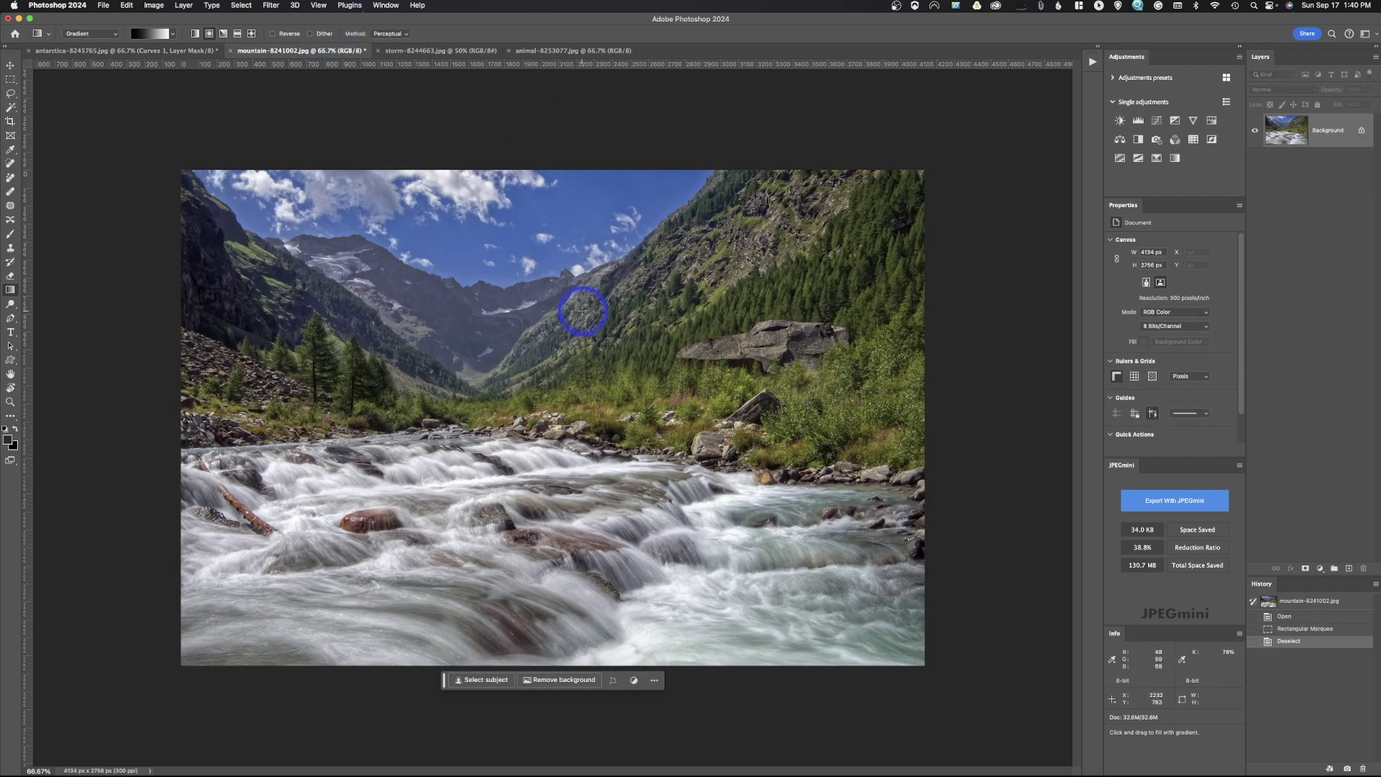
pyautogui.press('super+minus')
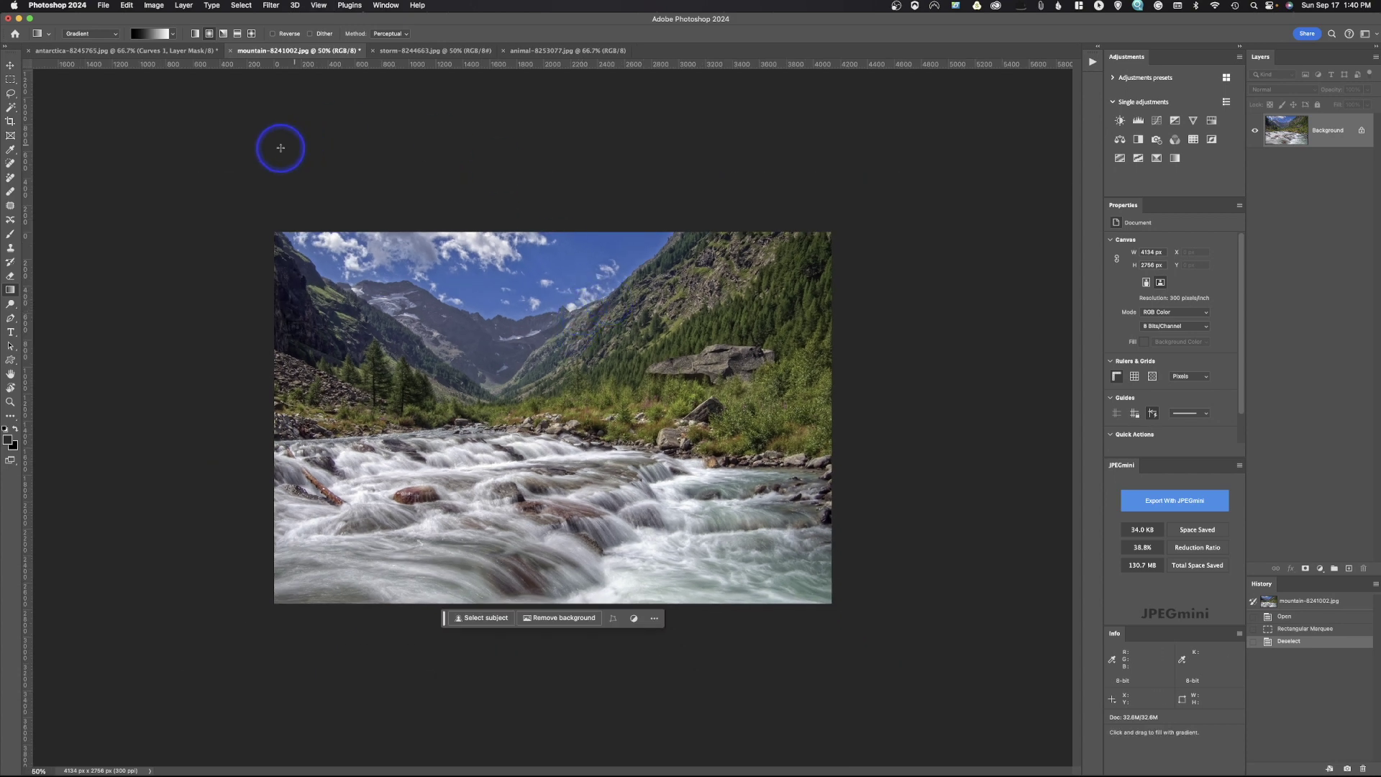
pyautogui.click(11, 121)
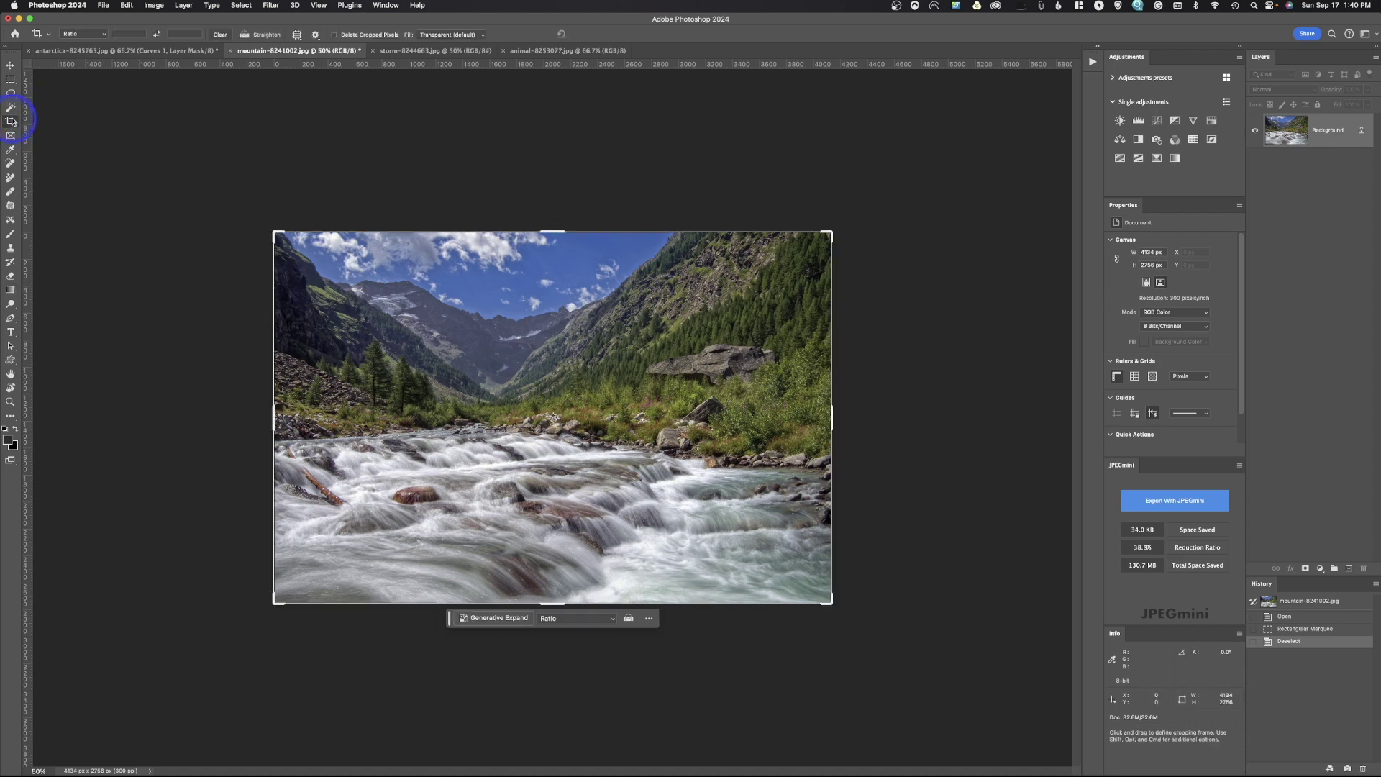
pyautogui.click(440, 35)
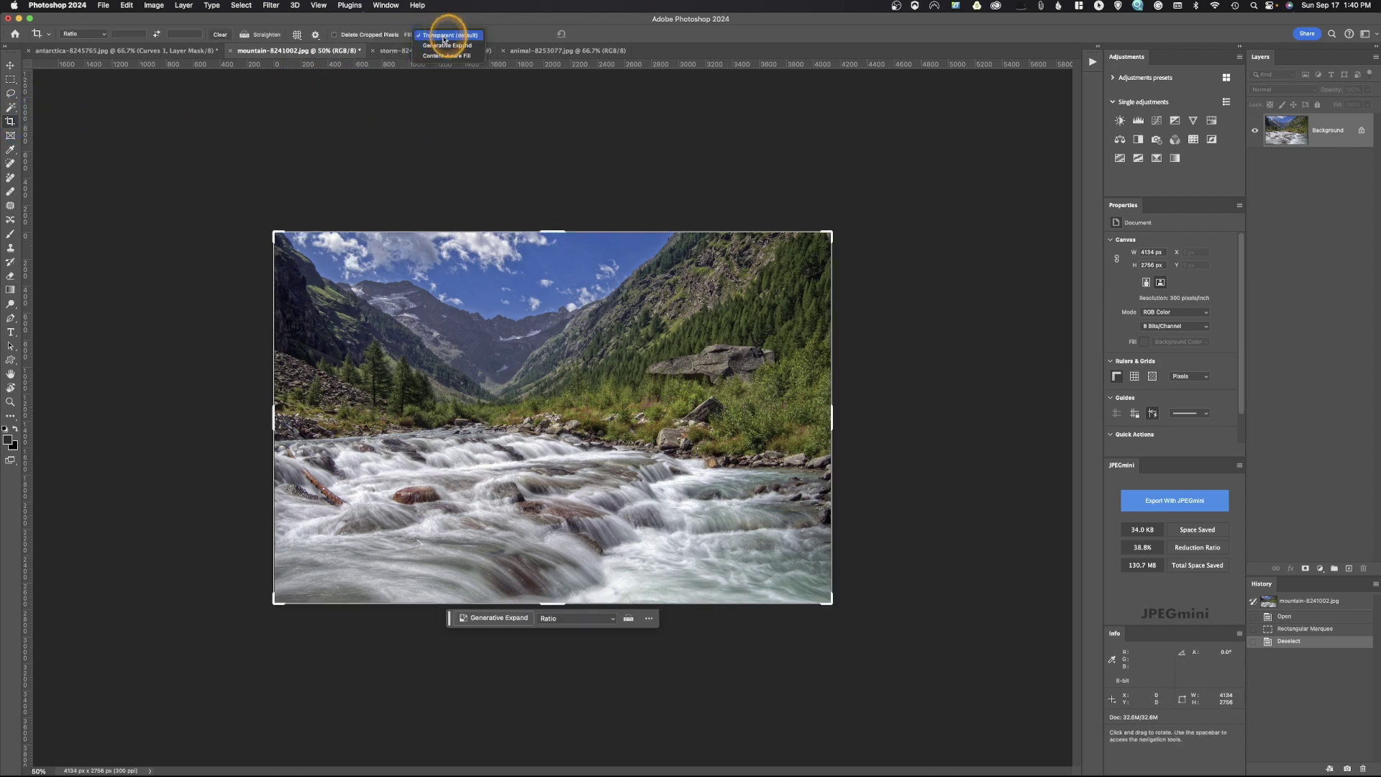
pyautogui.click(445, 44)
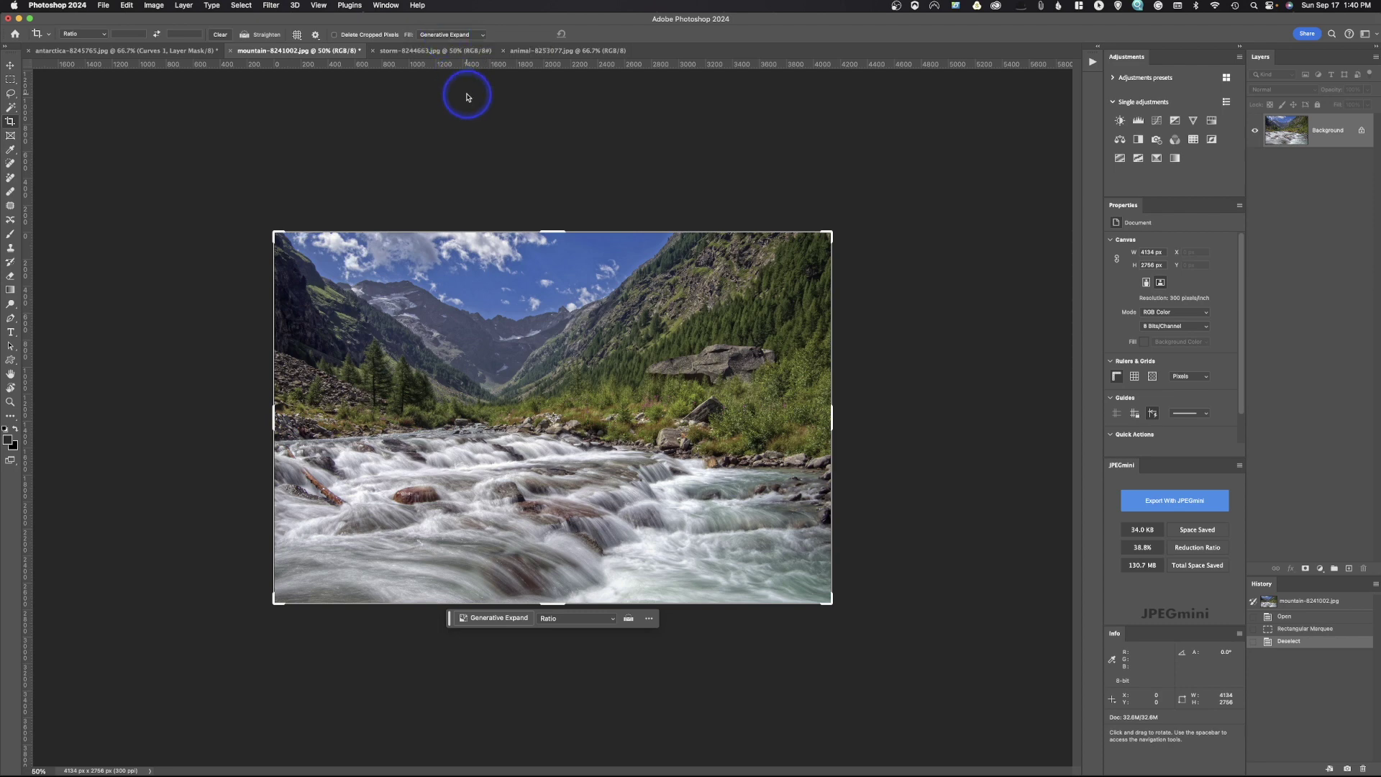
# - Widen the crop on both sides to about 6235 px and generate the expanded areas without a prompt
pyautogui.moveTo(832, 417); pyautogui.dragTo(883, 414)
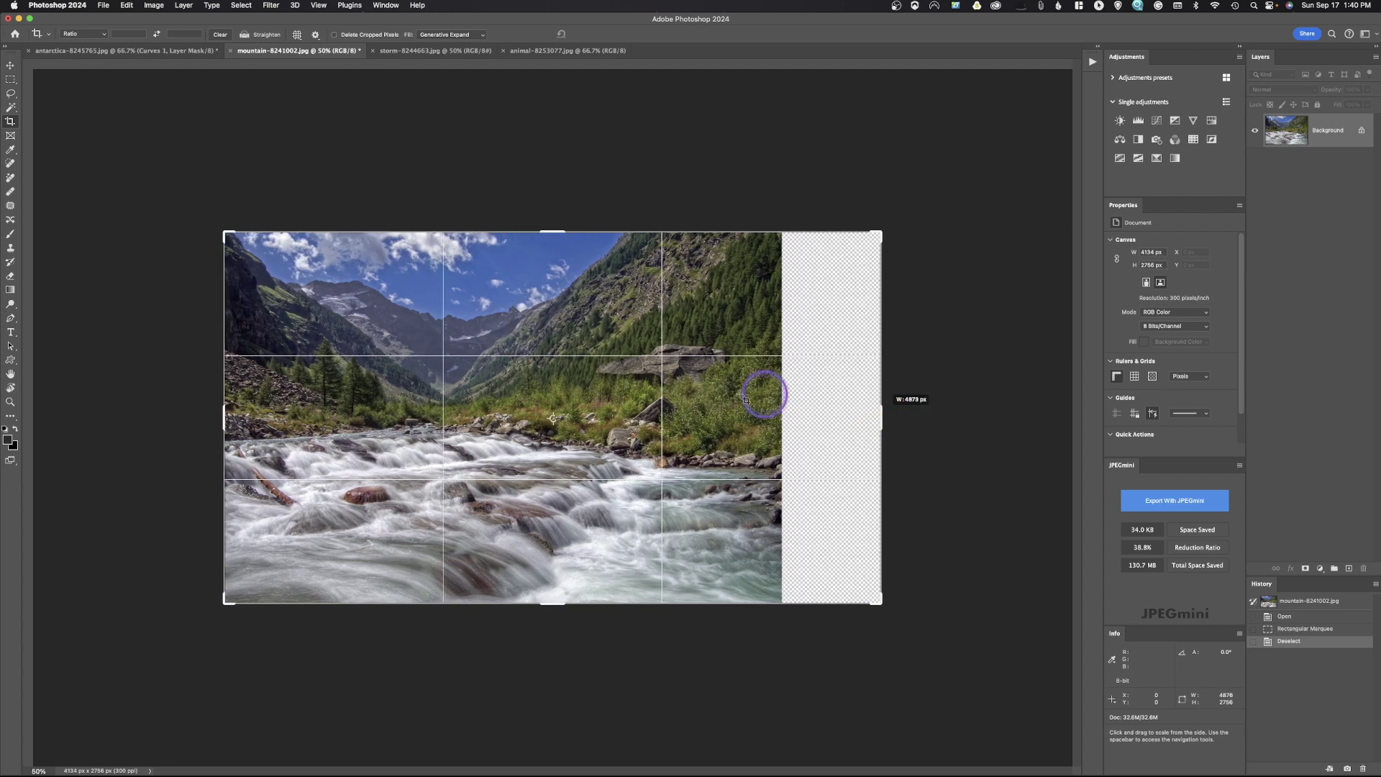
pyautogui.moveTo(223, 413); pyautogui.dragTo(147, 413)
pyautogui.moveTo(964, 418)
pyautogui.mouseDown()
pyautogui.moveTo(980, 410)
pyautogui.moveTo(969, 416)
pyautogui.mouseUp()
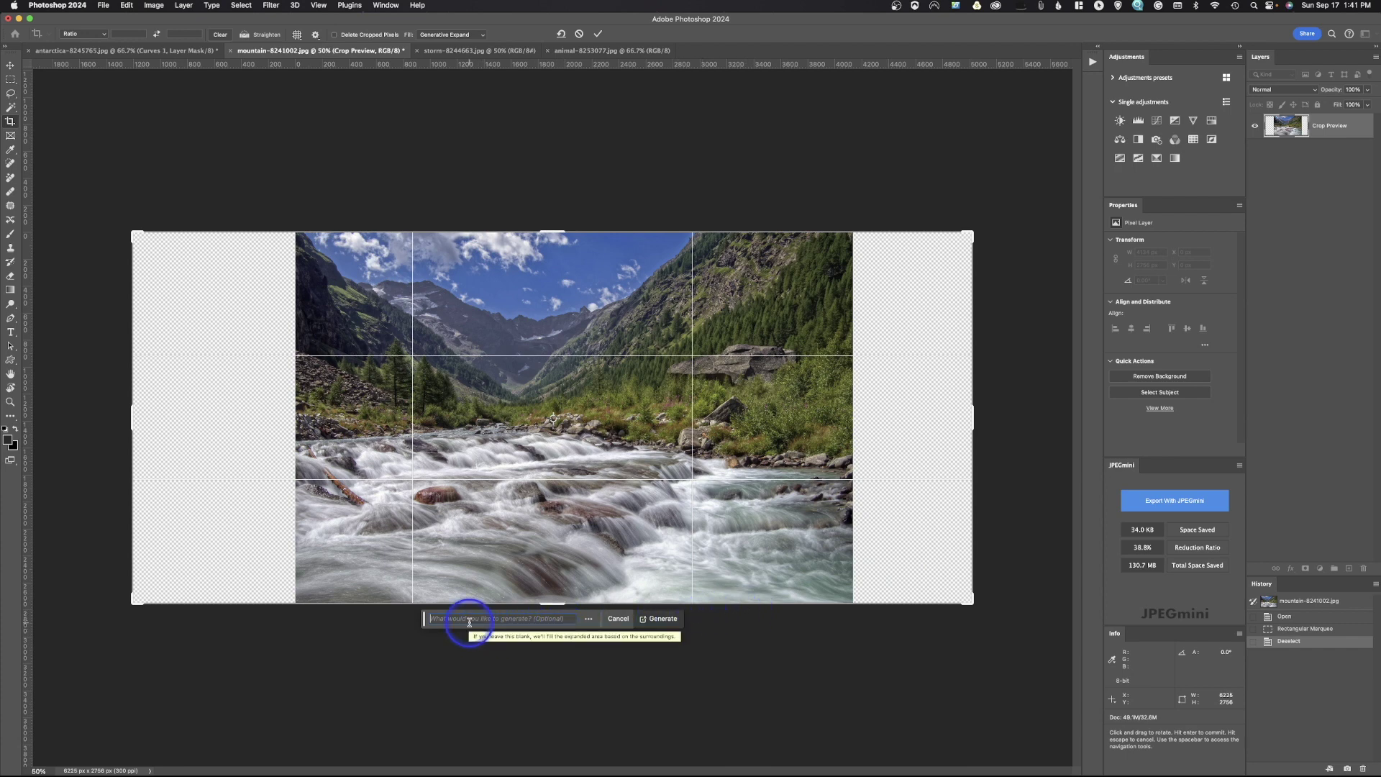
pyautogui.click(665, 623)
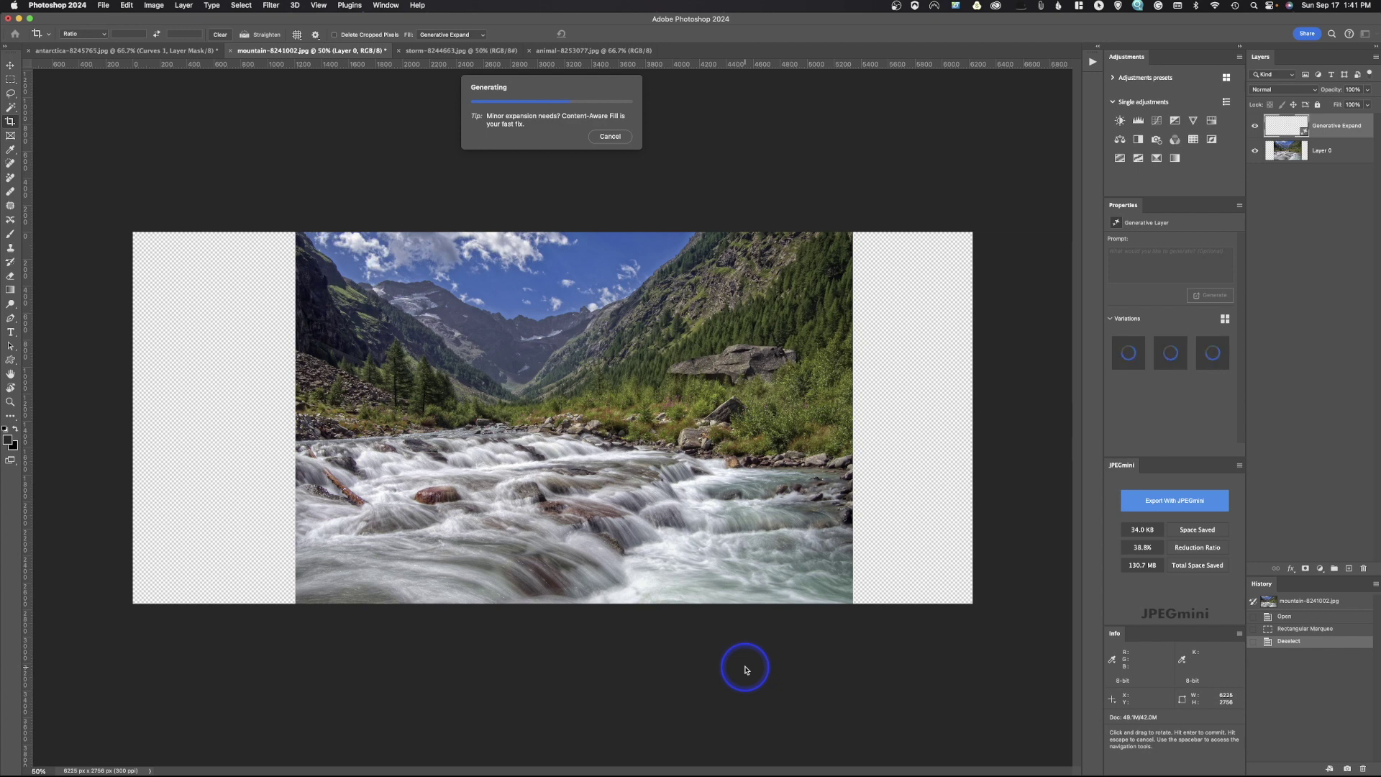
# - Select a rectangle about 1112 by 546 px over the central rapids and generate a "coonhound" in it with Generative Fill
pyautogui.press('z')
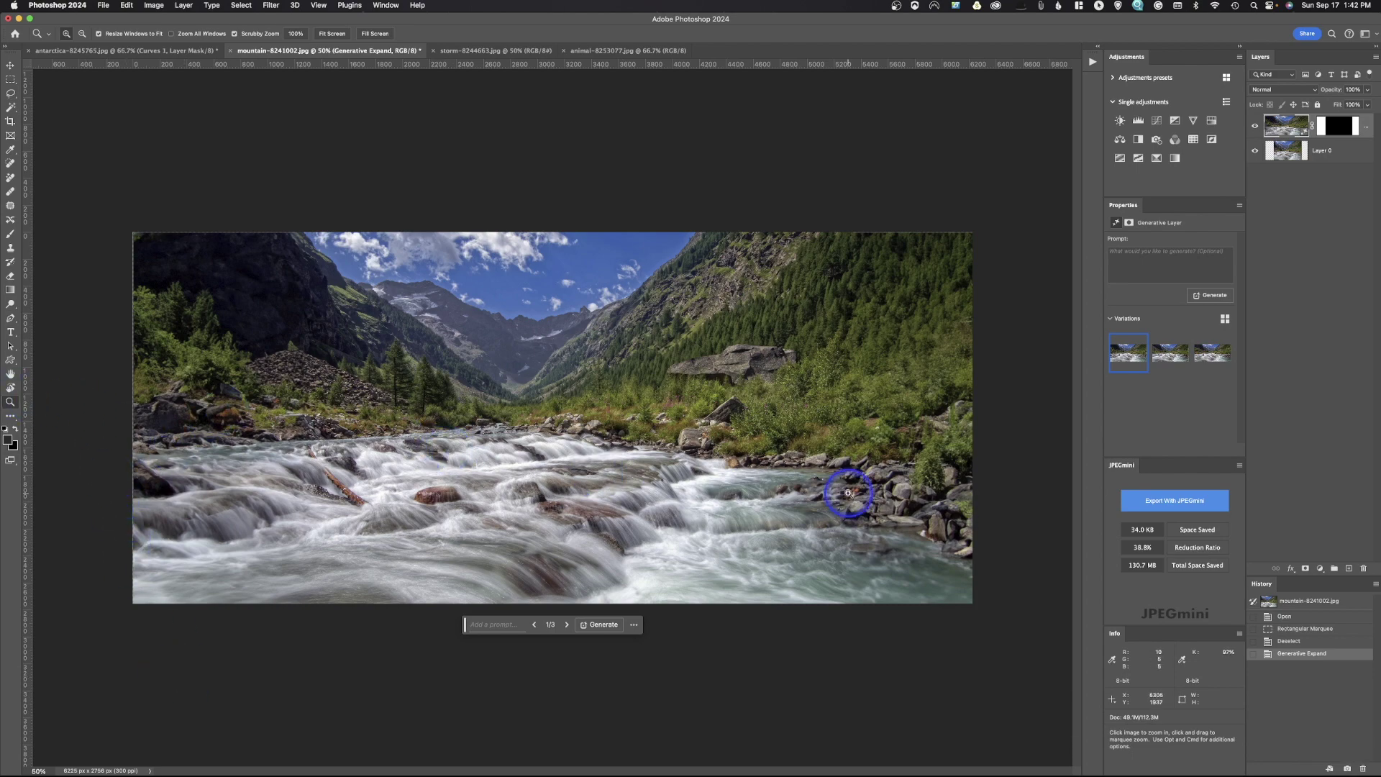
pyautogui.moveTo(876, 507); pyautogui.dragTo(933, 614)
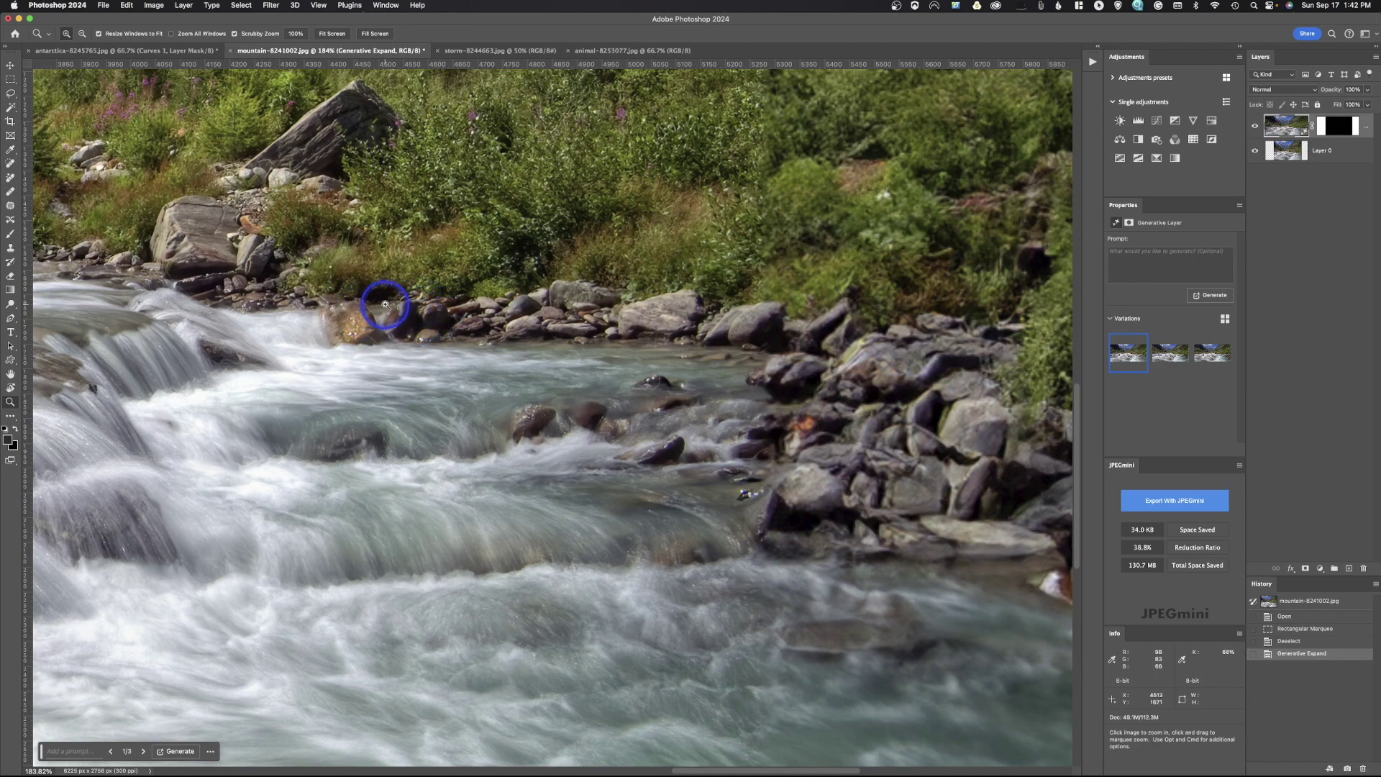
pyautogui.press('super+0')
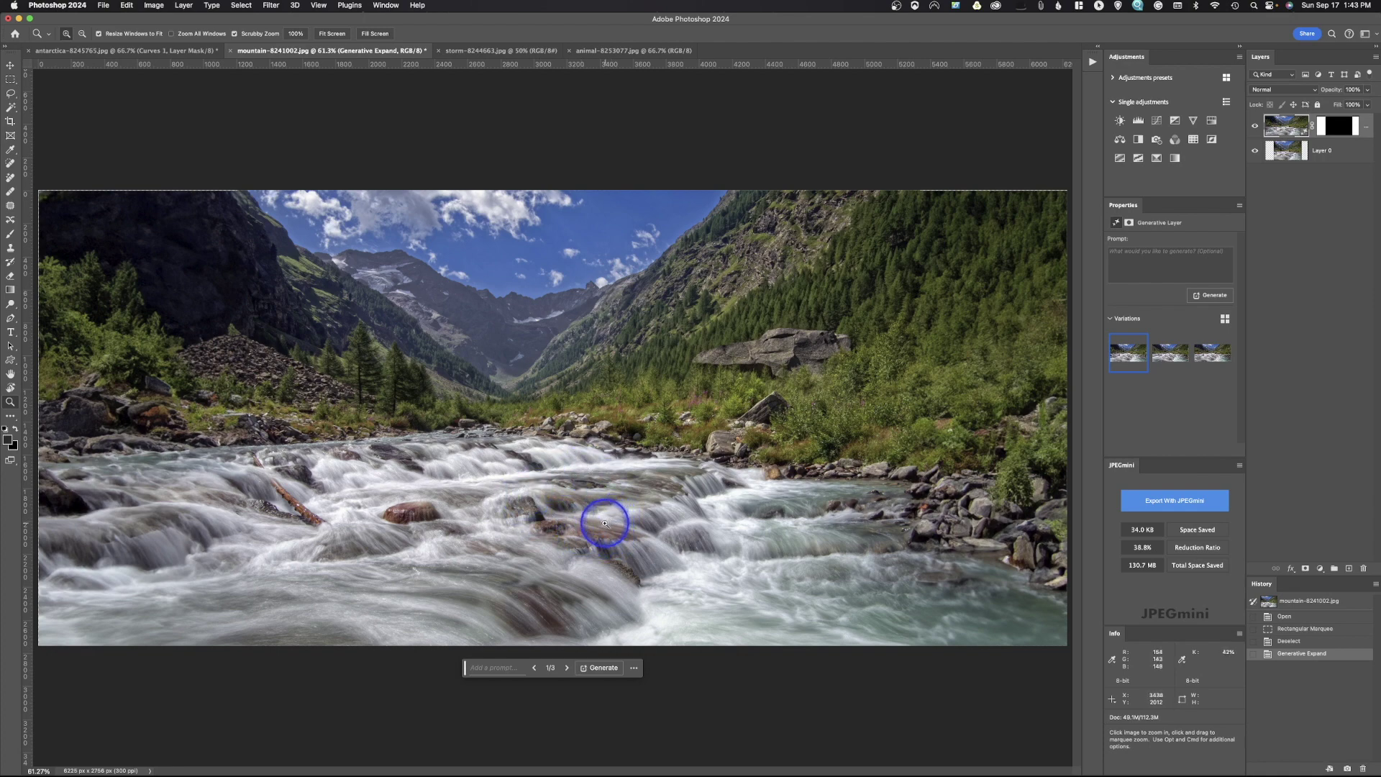
pyautogui.click(11, 79)
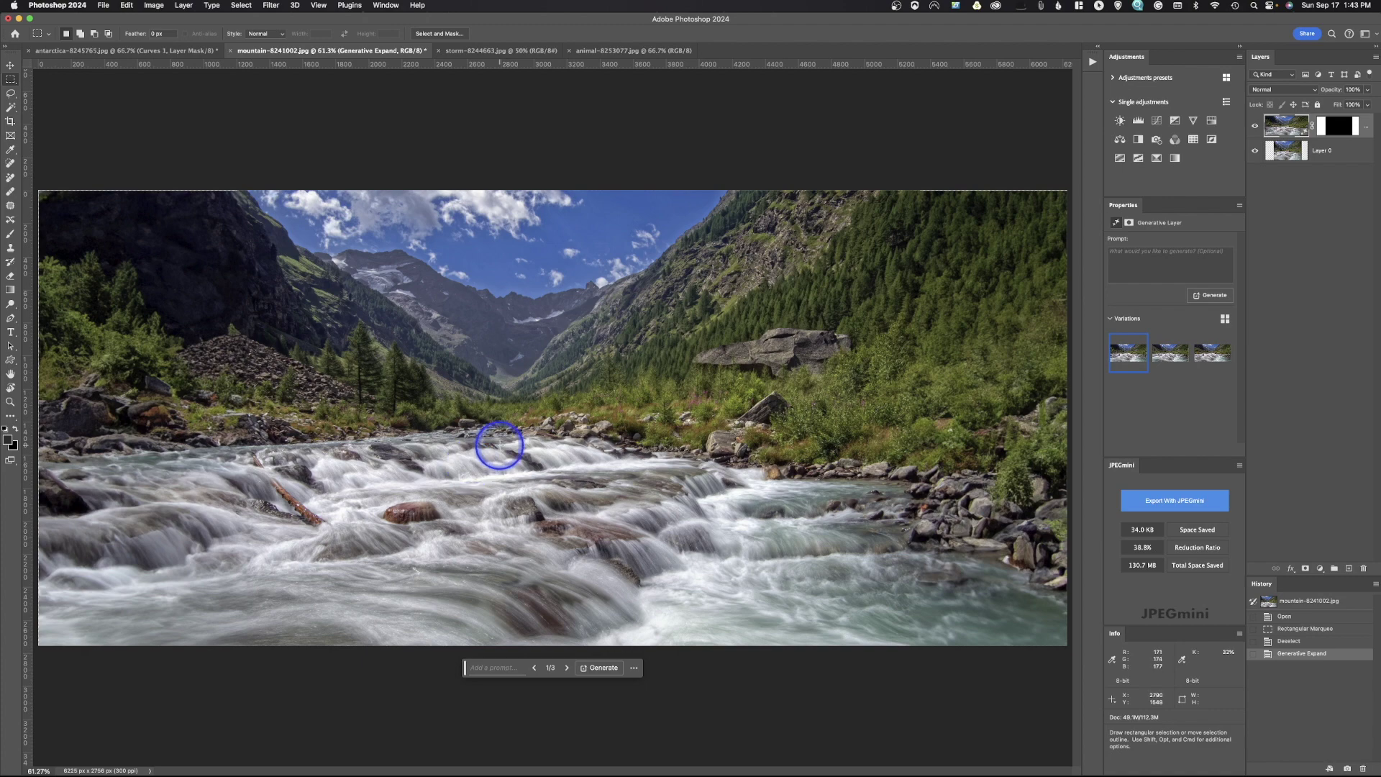
pyautogui.moveTo(471, 445); pyautogui.dragTo(668, 543)
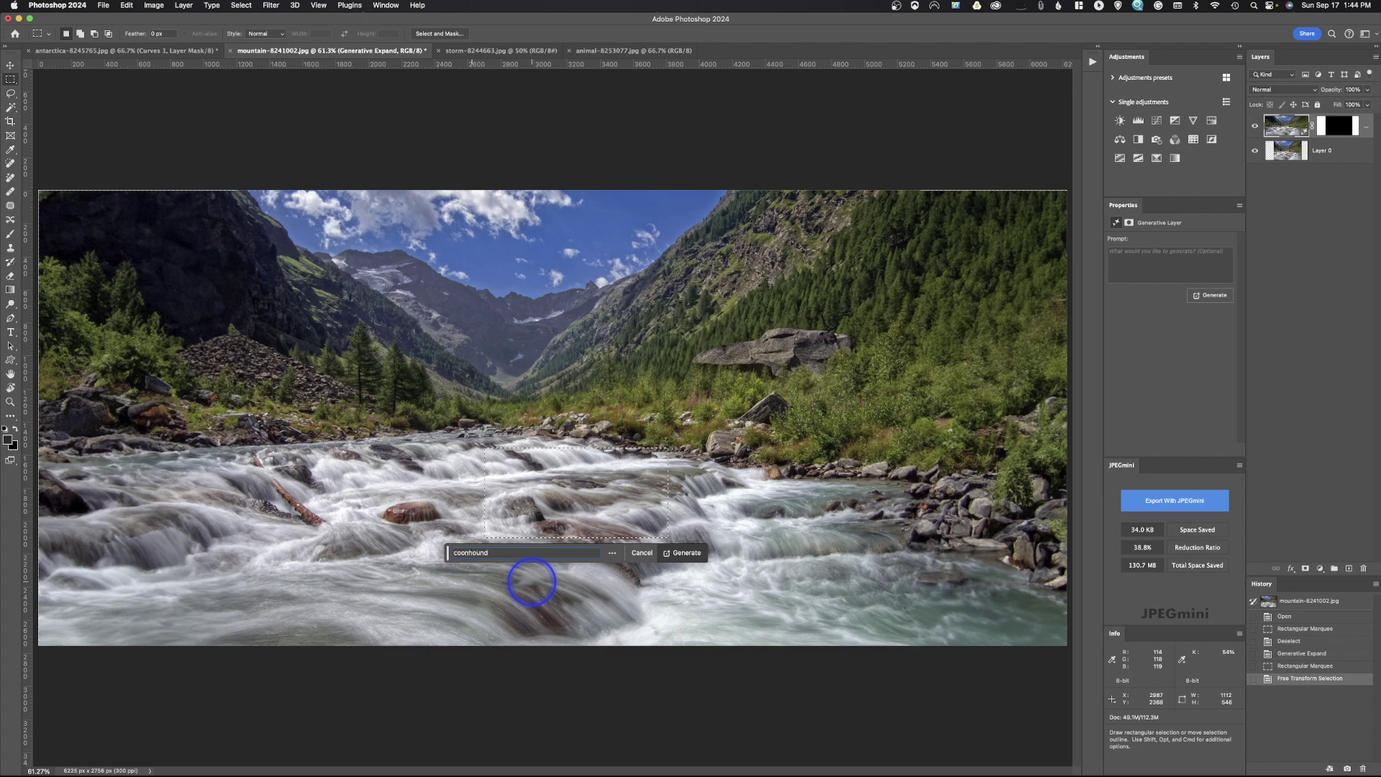
pyautogui.click(681, 558)
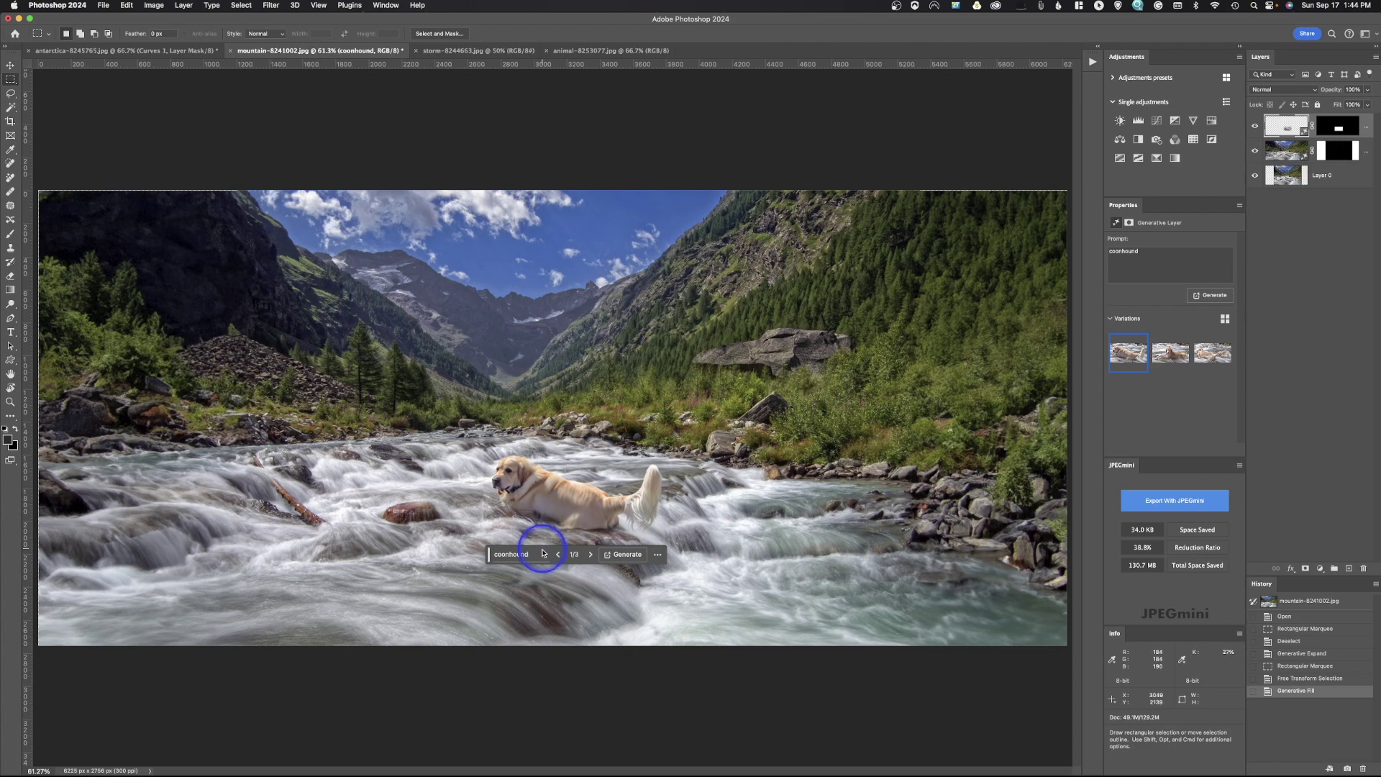
# - Rate the generated dog as poor, answering Disagree for matching the prompt and Strongly disagree for the other categories, and submit the feedback
pyautogui.click(659, 558)
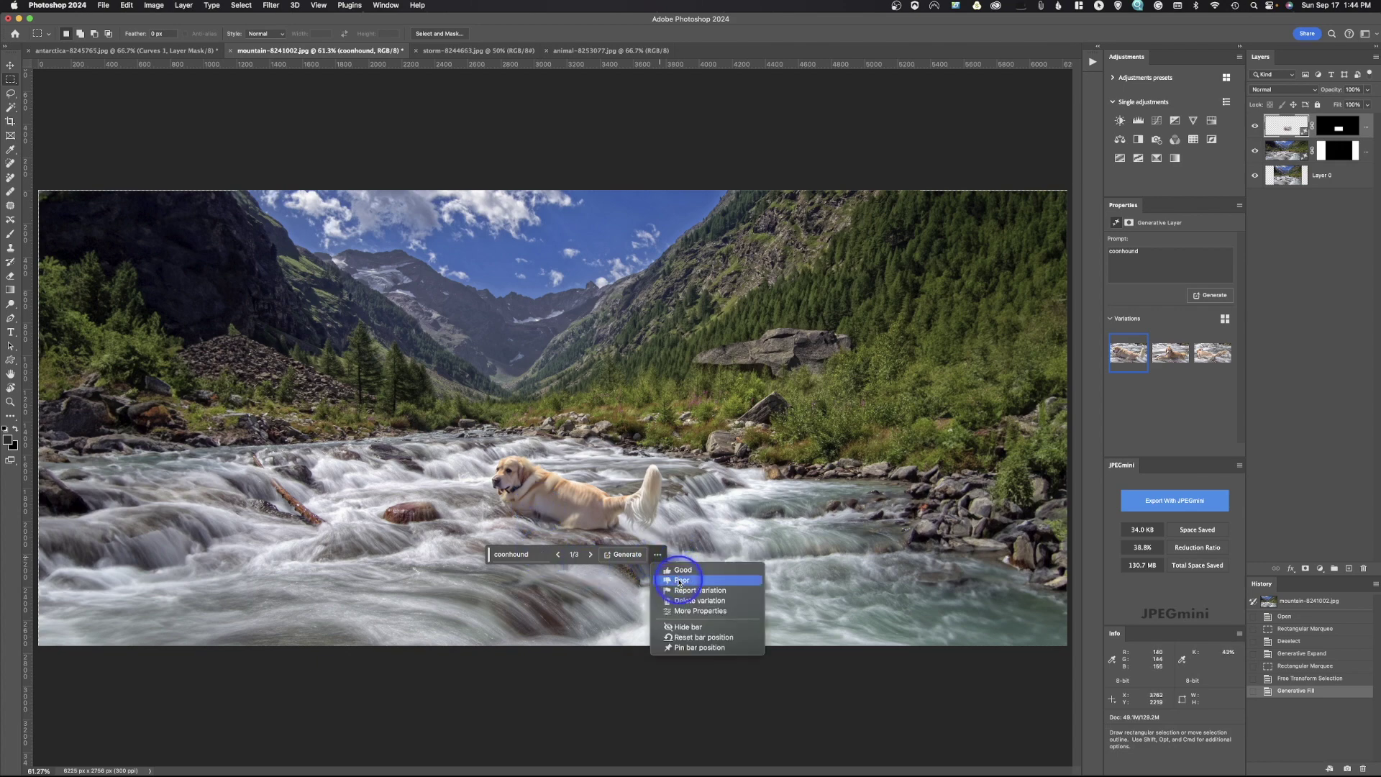
pyautogui.click(679, 581)
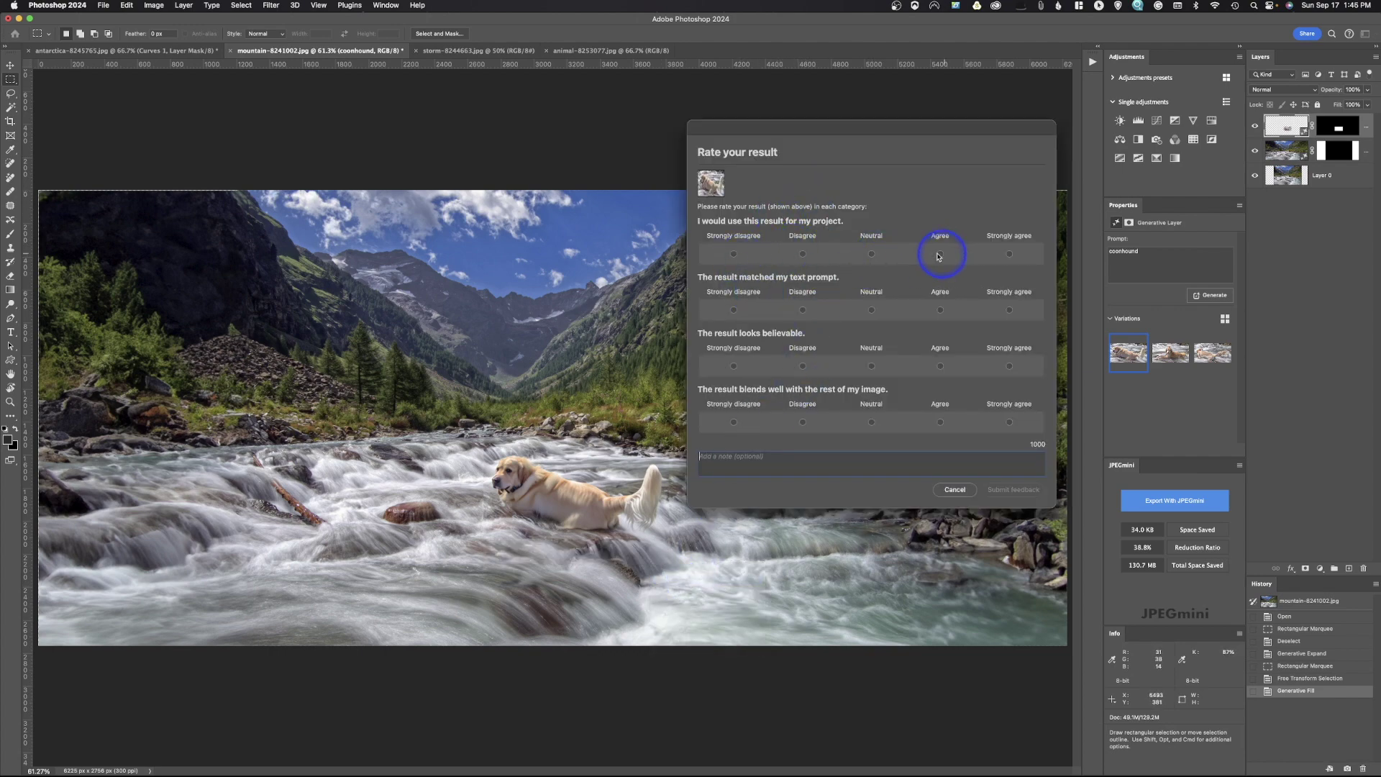
pyautogui.click(735, 254)
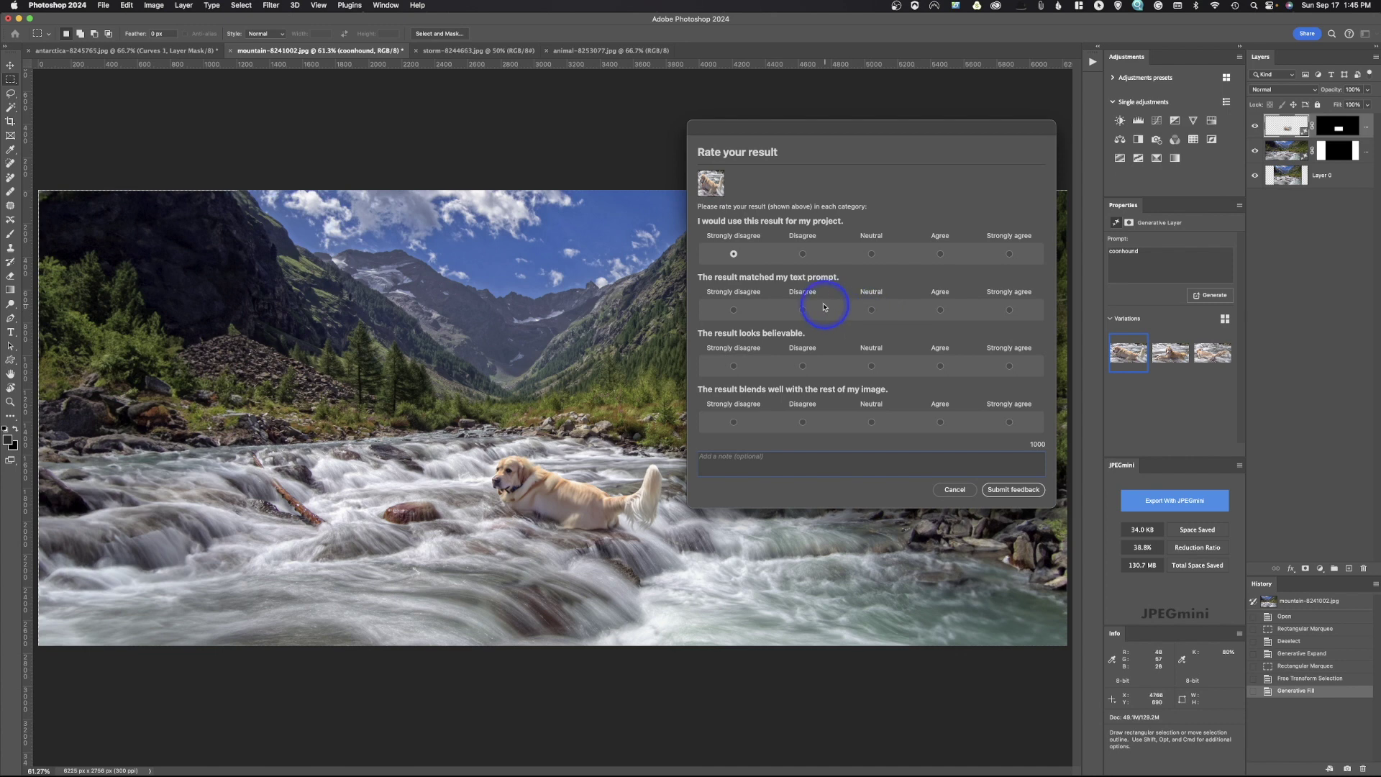
pyautogui.click(802, 310)
pyautogui.click(732, 366)
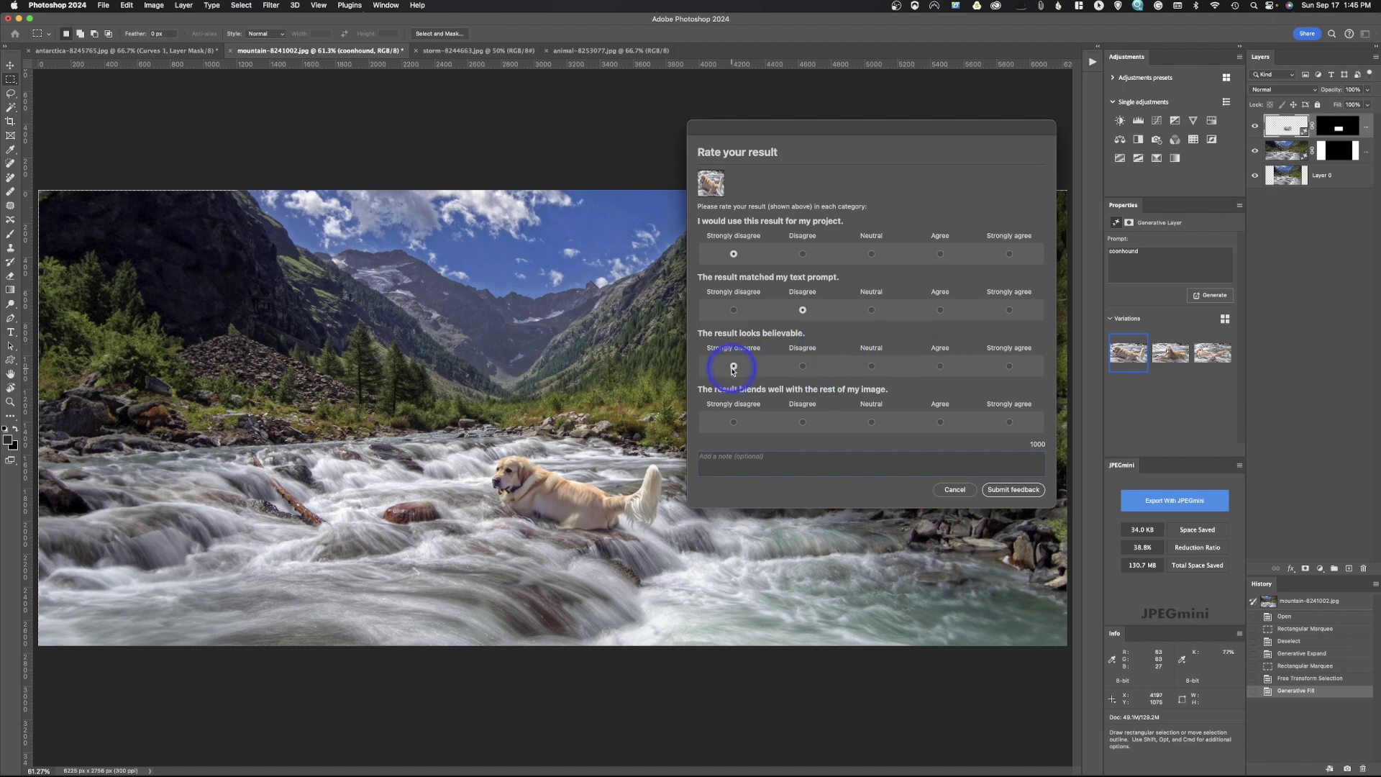
pyautogui.click(734, 422)
pyautogui.click(1013, 490)
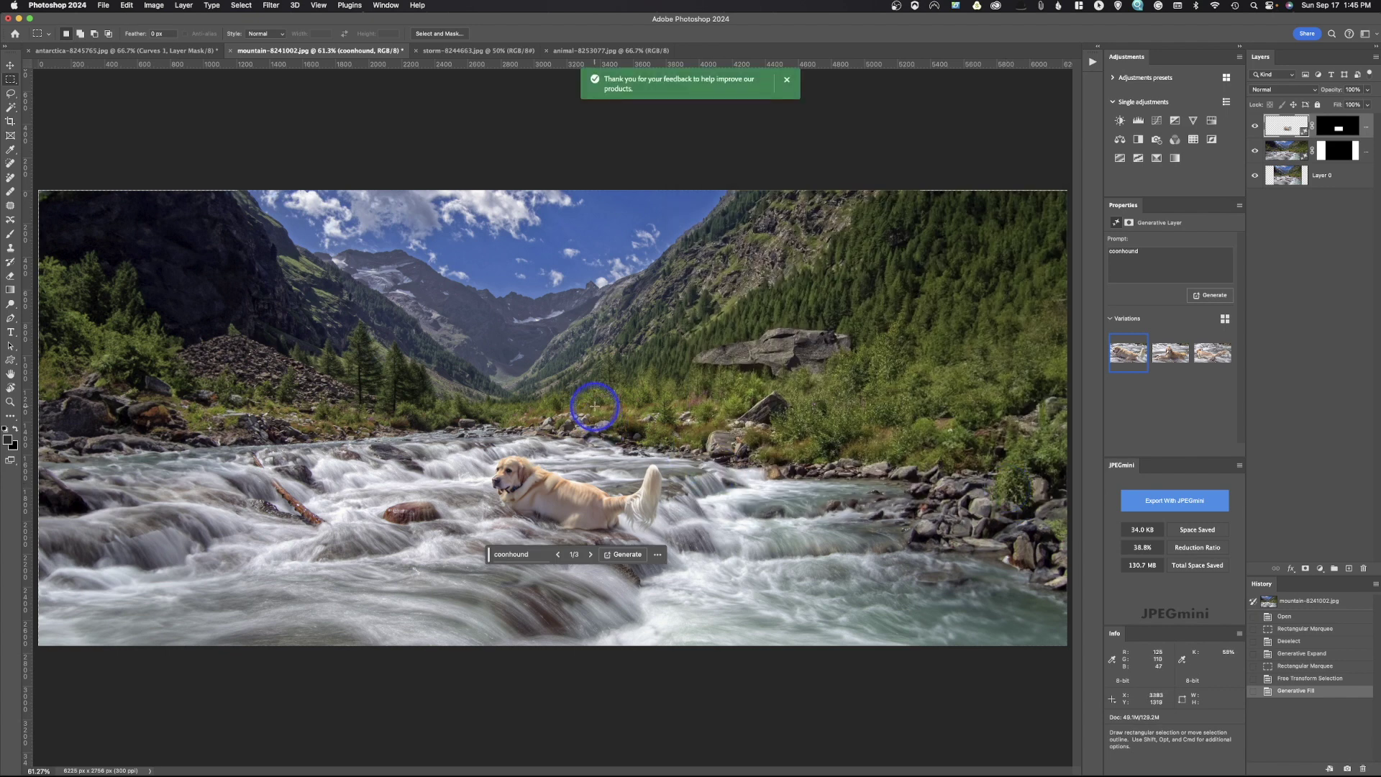
# - Undo the coonhound fill and generate "A chihuahua jumping out of the the water" in the same selection with Generative Fill
pyautogui.press('super+z')
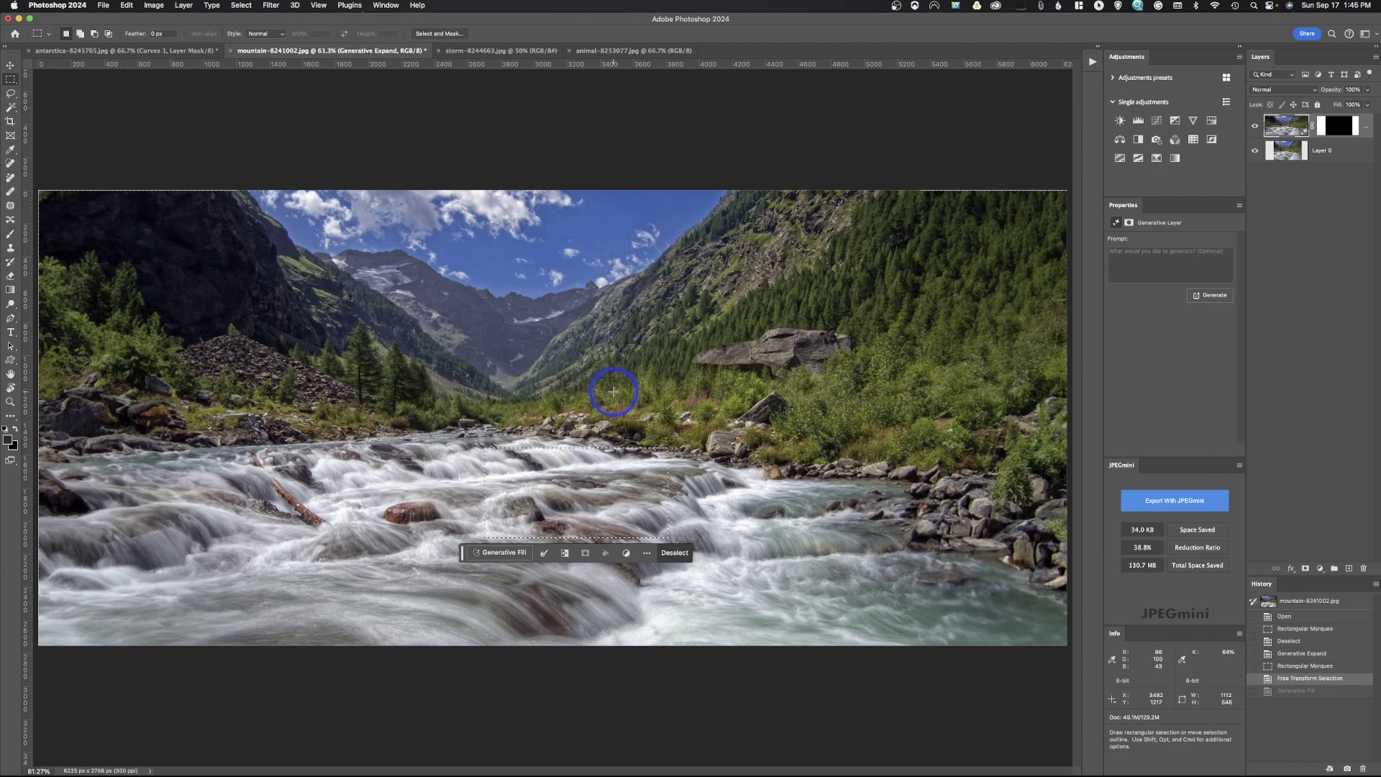
pyautogui.click(503, 553)
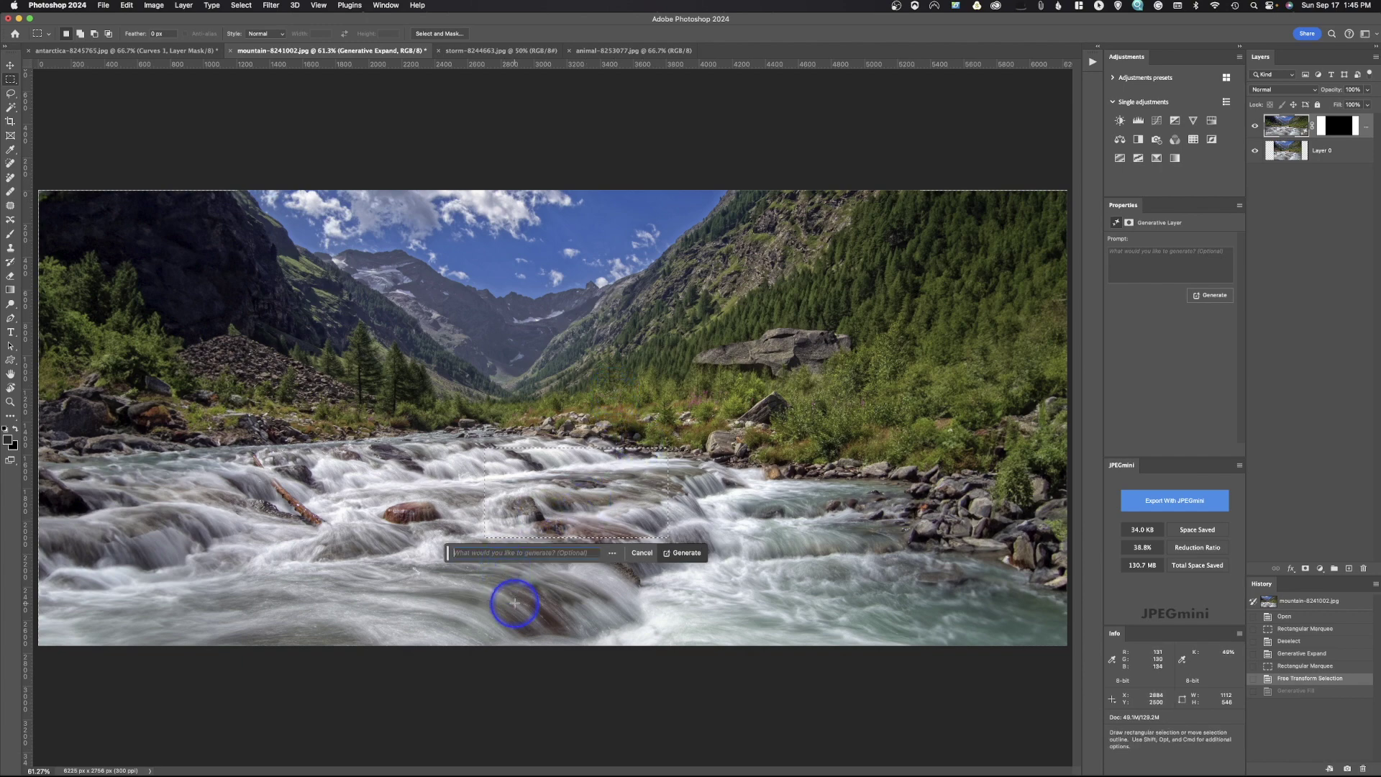
pyautogui.write('A chi')
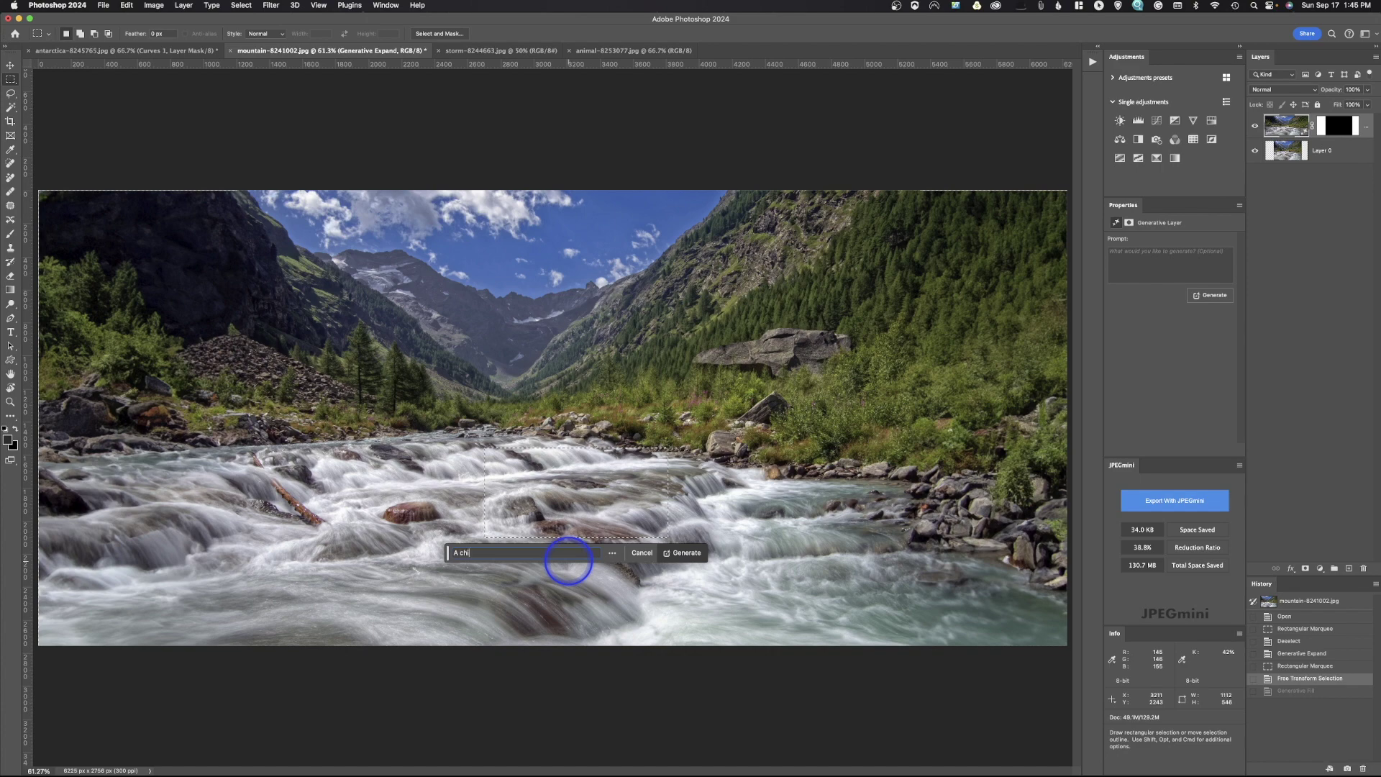
pyautogui.write('huahua jump')
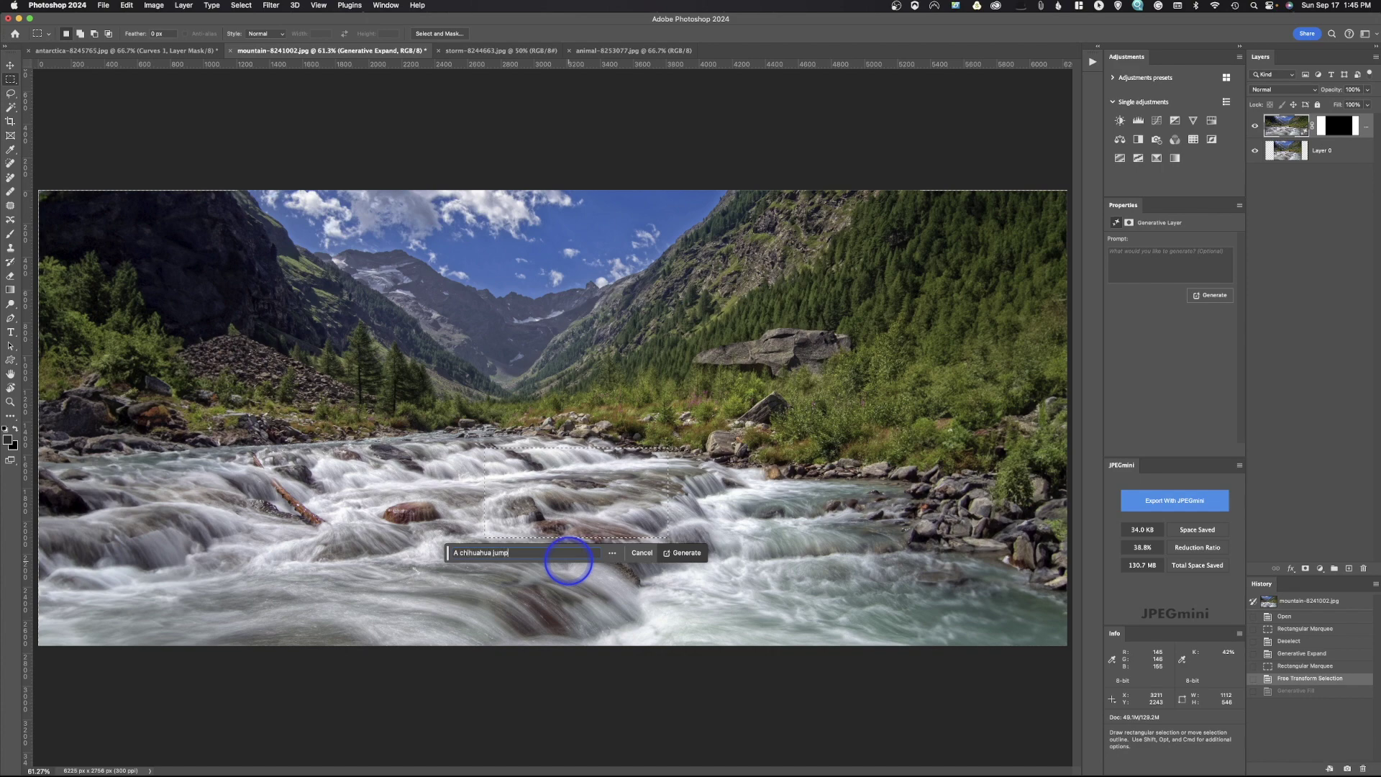
pyautogui.write('ing out of th')
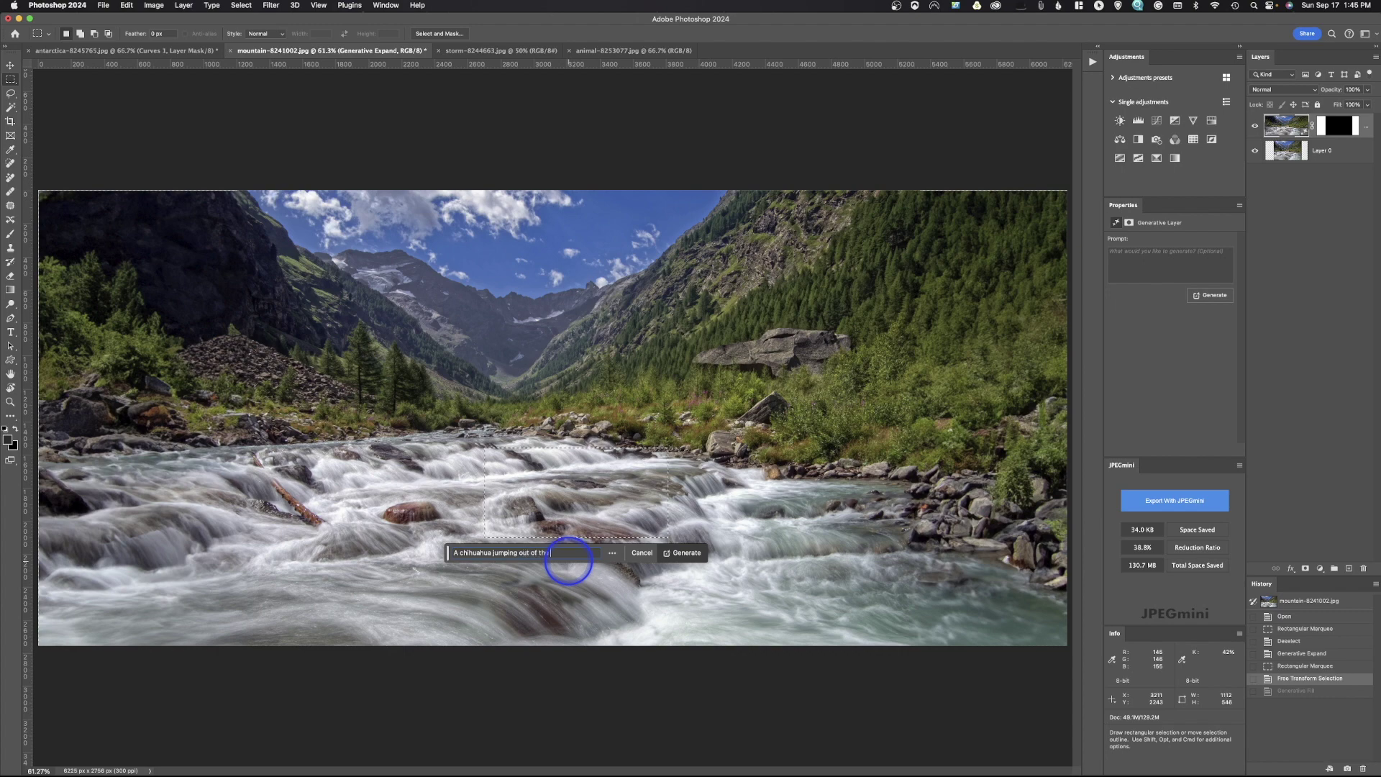
pyautogui.write(' the water')
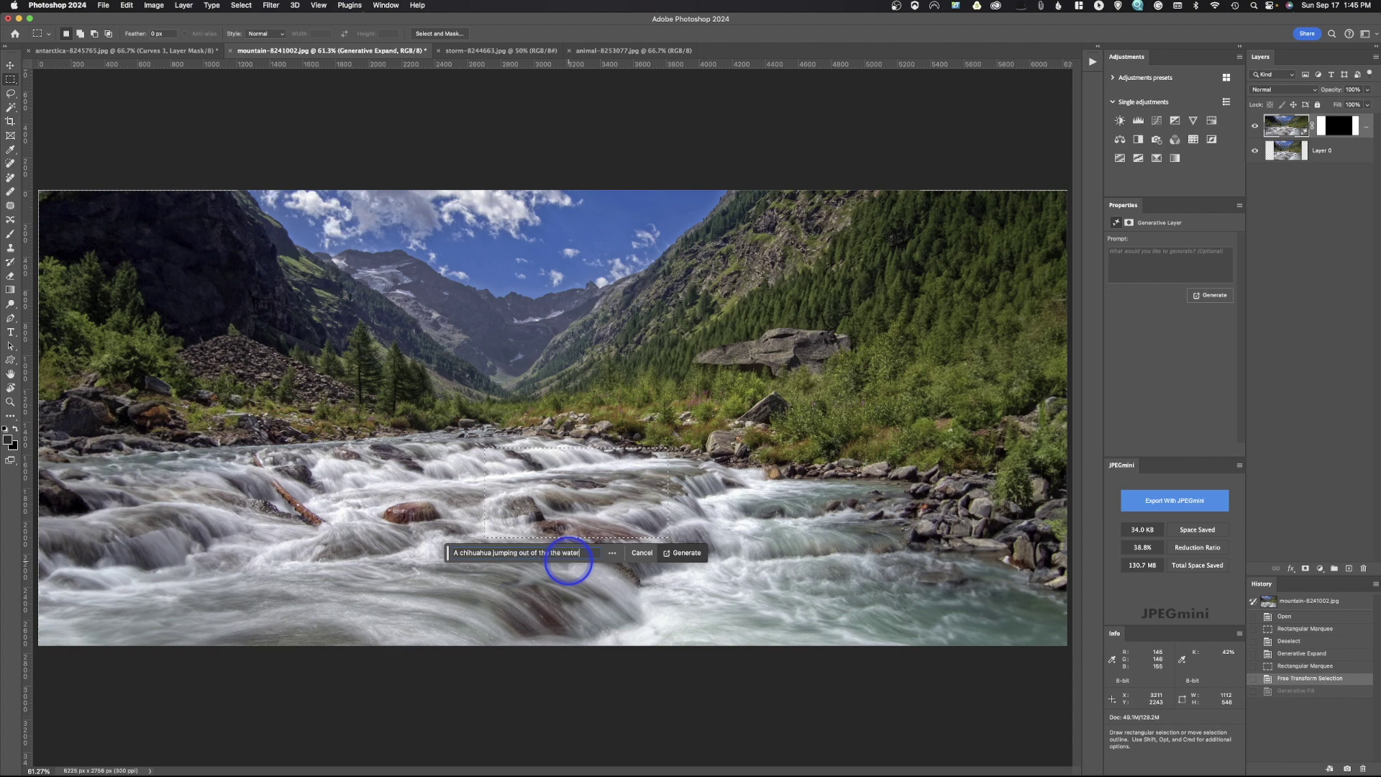
pyautogui.click(683, 553)
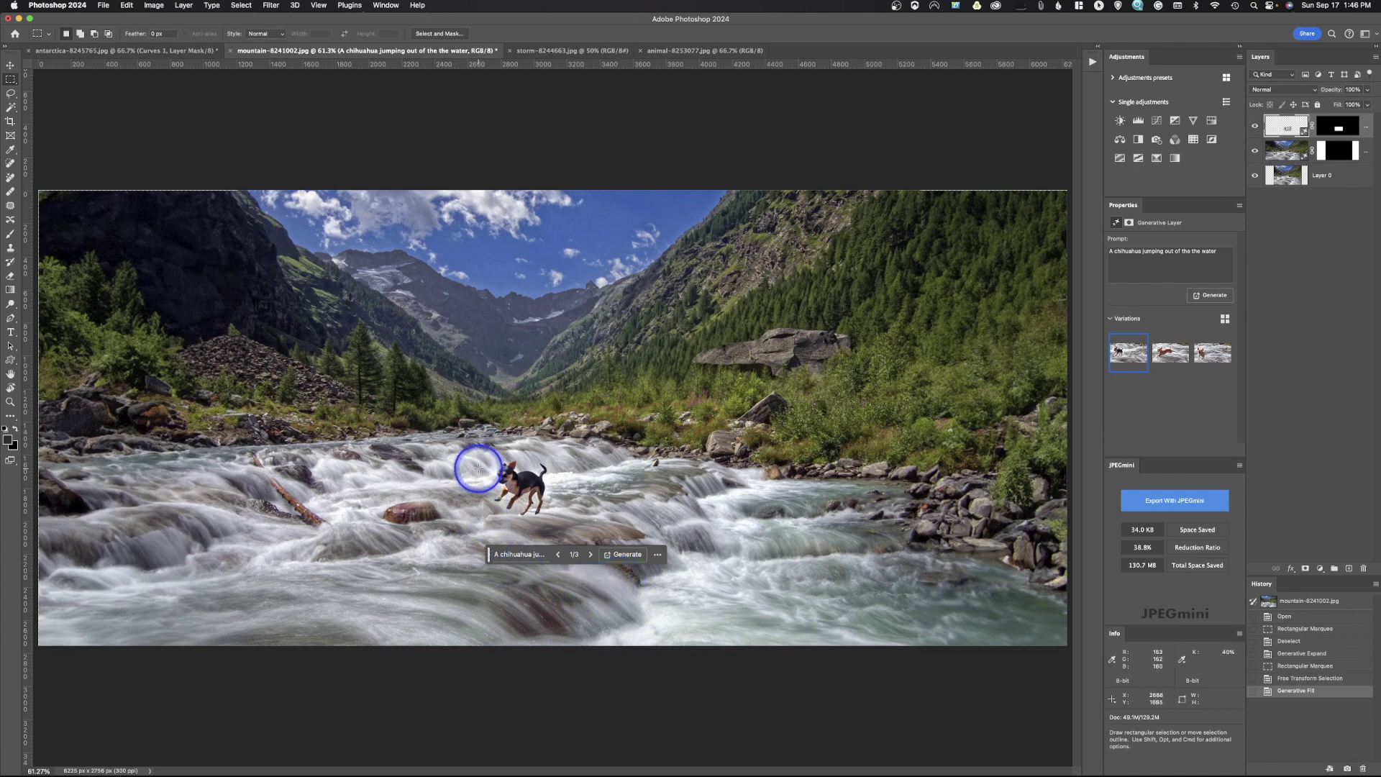
pyautogui.click(10, 402)
pyautogui.moveTo(421, 440); pyautogui.dragTo(482, 474)
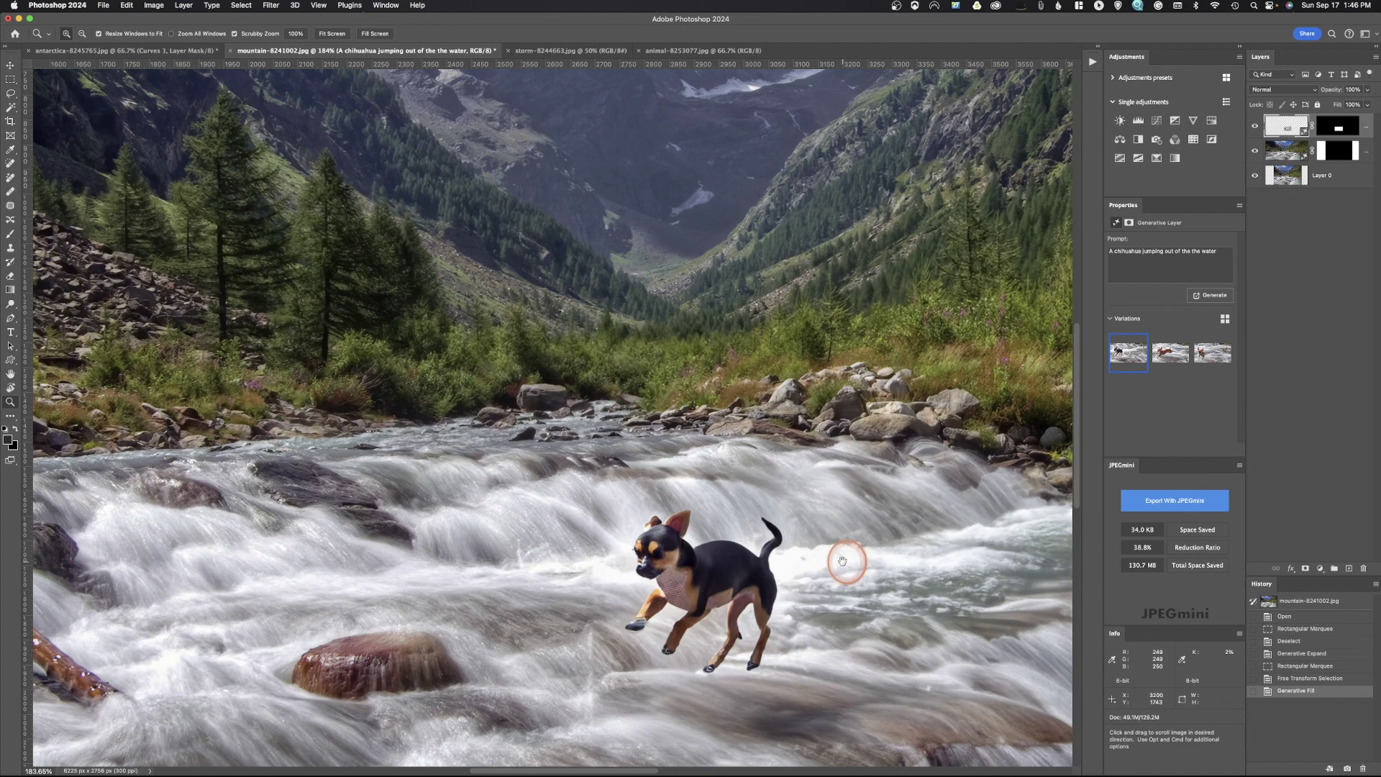
pyautogui.moveTo(839, 564); pyautogui.dragTo(718, 510)
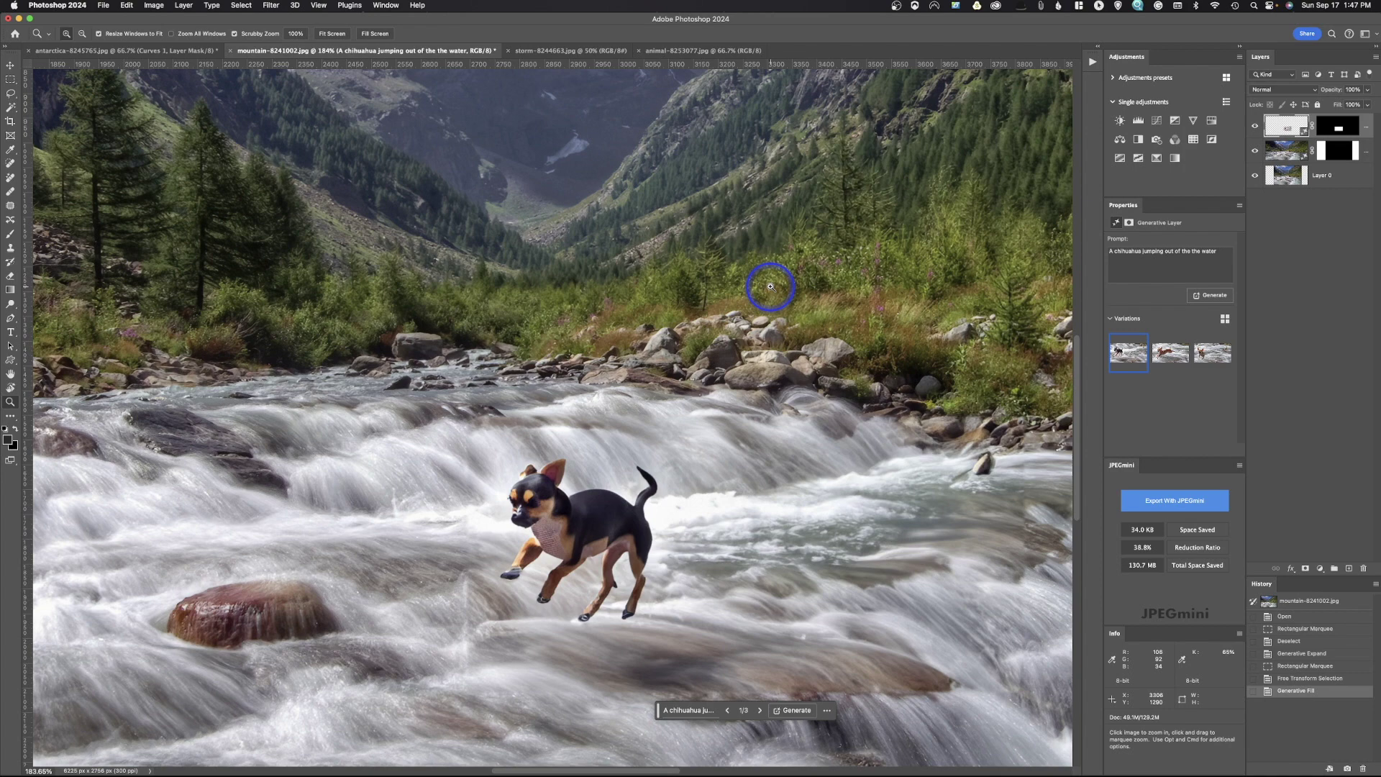
# - In storm-8244663.jpg, select a sea area about 3033 by 1223 px and generate a "row boat sinking in the ocean" with Generative Fill
pyautogui.click(581, 52)
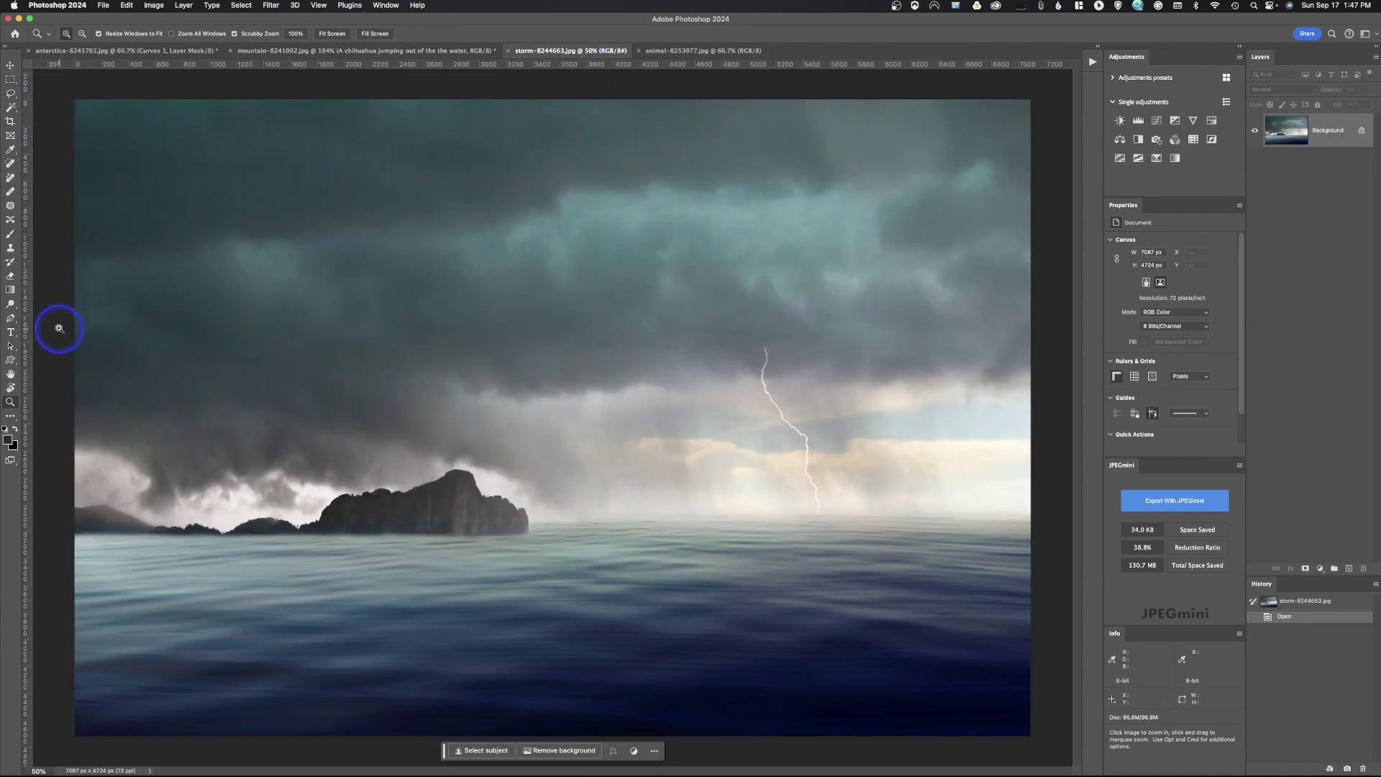
pyautogui.click(11, 80)
pyautogui.moveTo(530, 529); pyautogui.dragTo(939, 693)
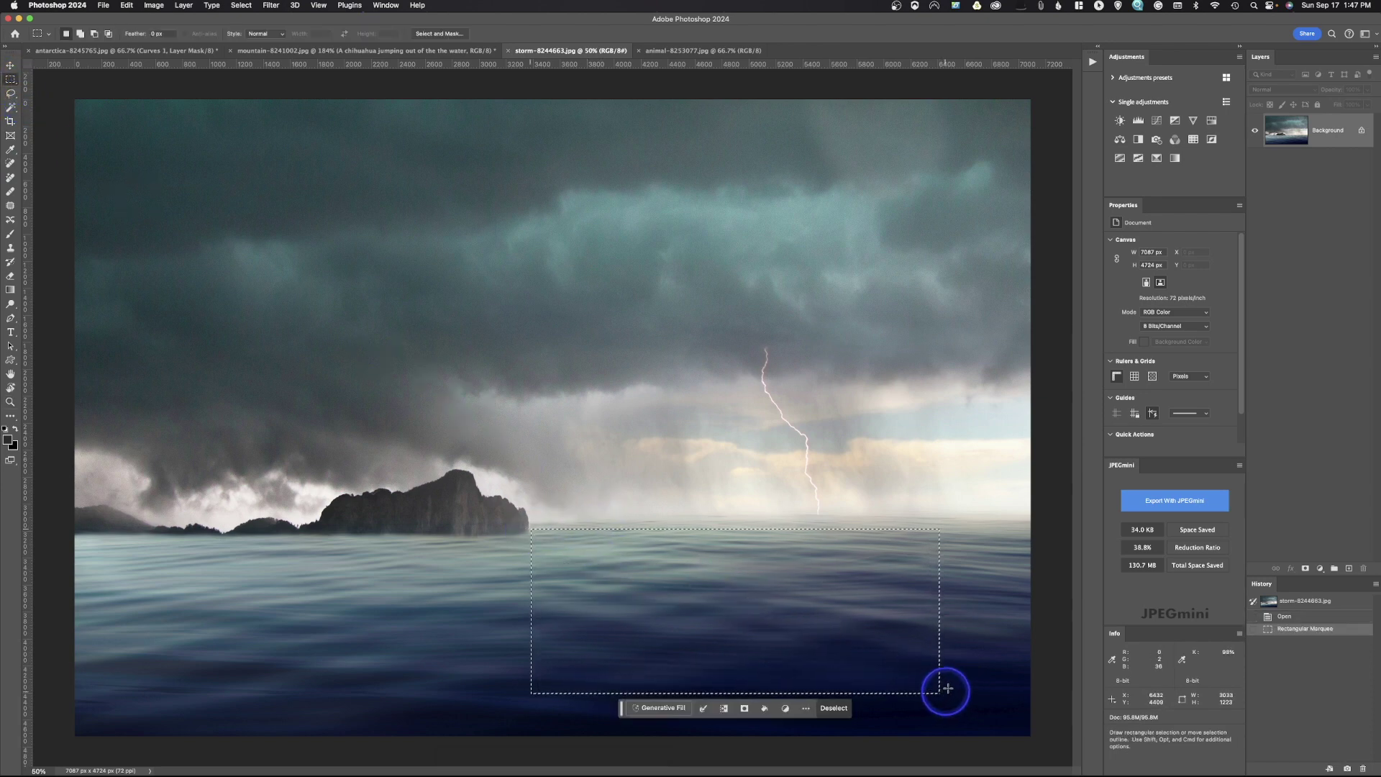
pyautogui.click(662, 707)
pyautogui.write('row boat sinking in the ocean')
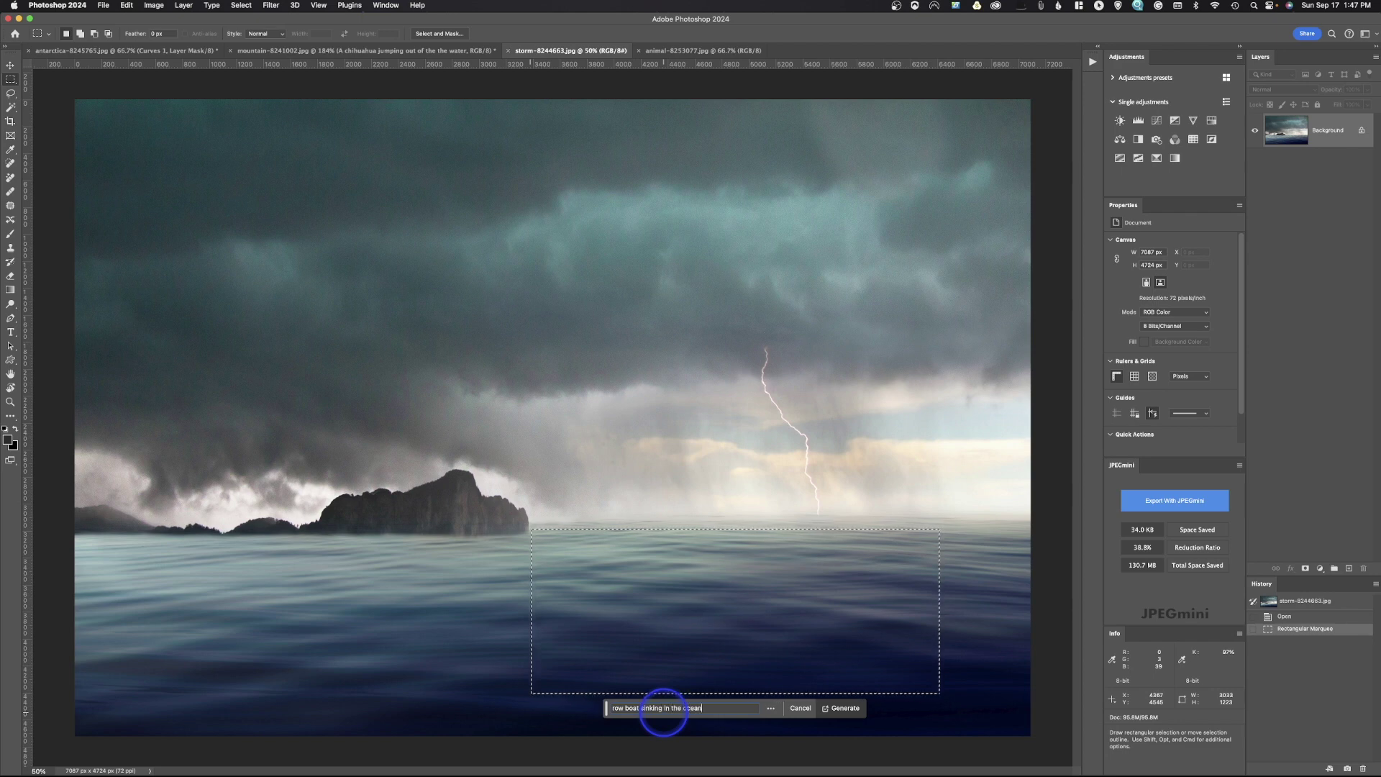
pyautogui.click(861, 714)
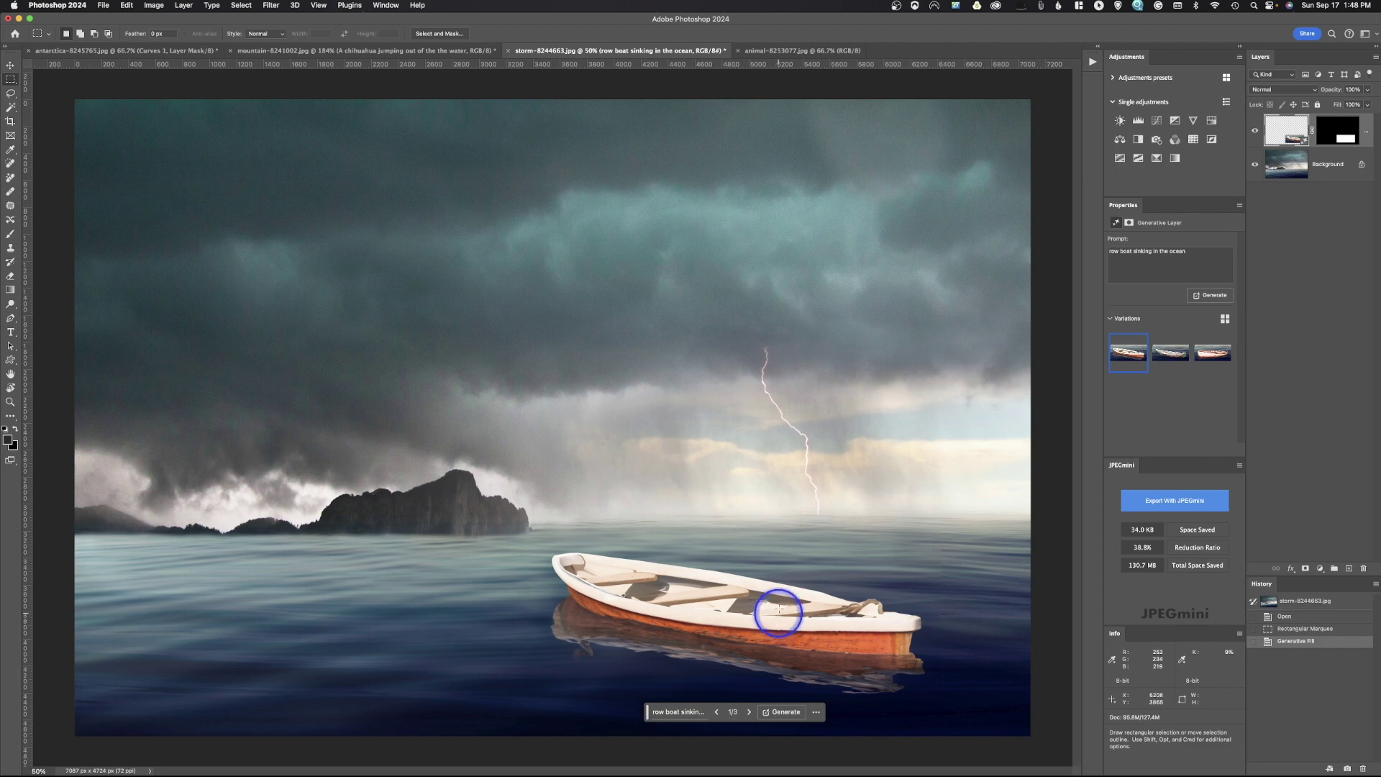
# - Change the boat's prompt to "yellow row boat sinking in the ocean" and generate new variations
pyautogui.click(680, 711)
pyautogui.click(613, 712)
pyautogui.write('yellow')
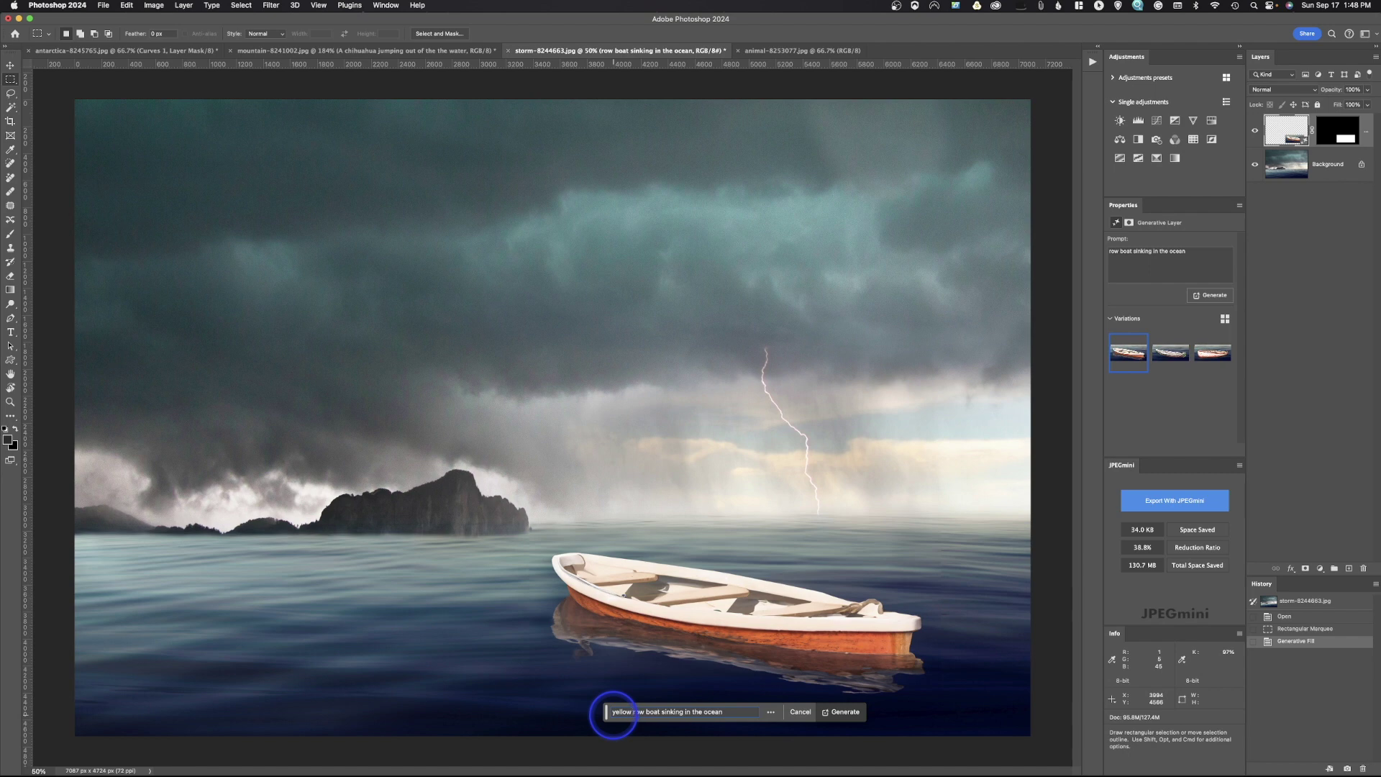
pyautogui.click(852, 713)
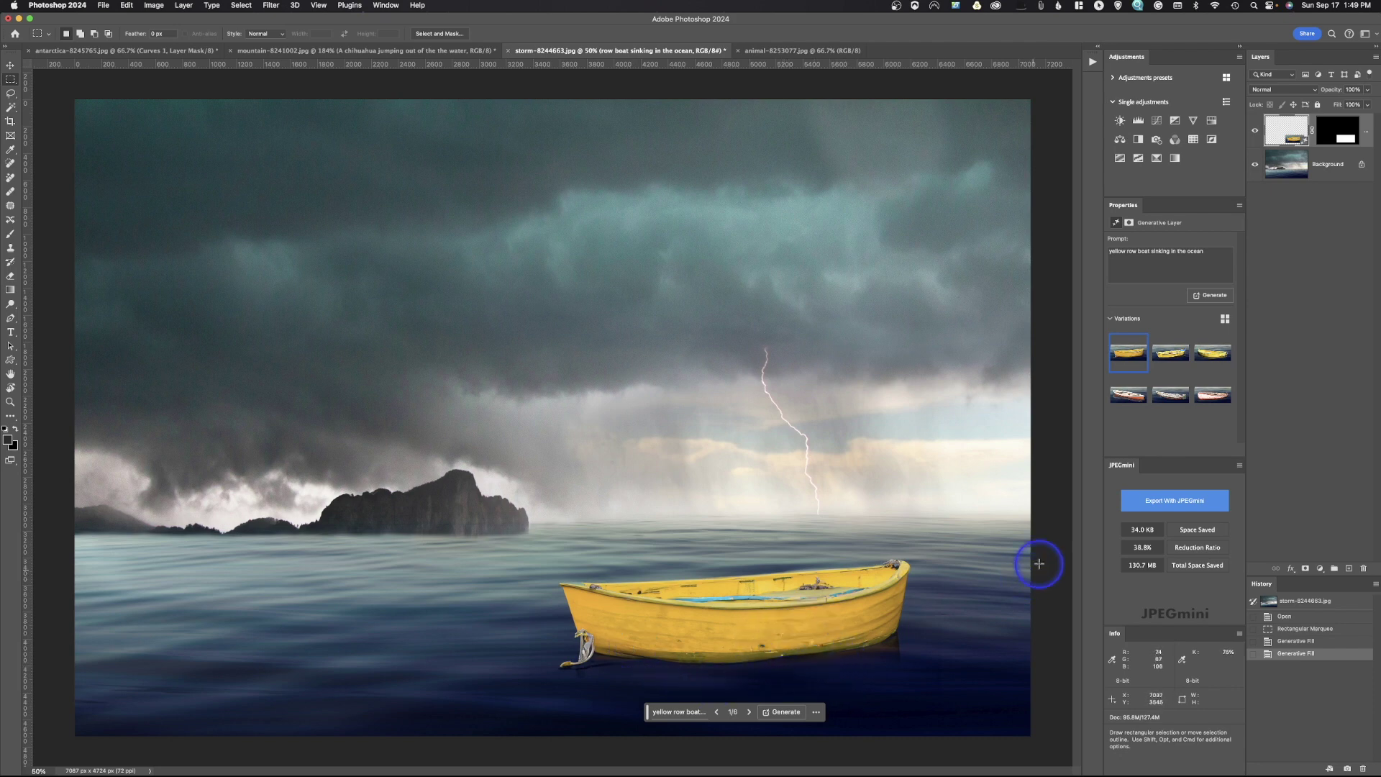
# - Compare the generated boat variations and choose the sixth one, the white boat with peeling red paint
pyautogui.click(1175, 356)
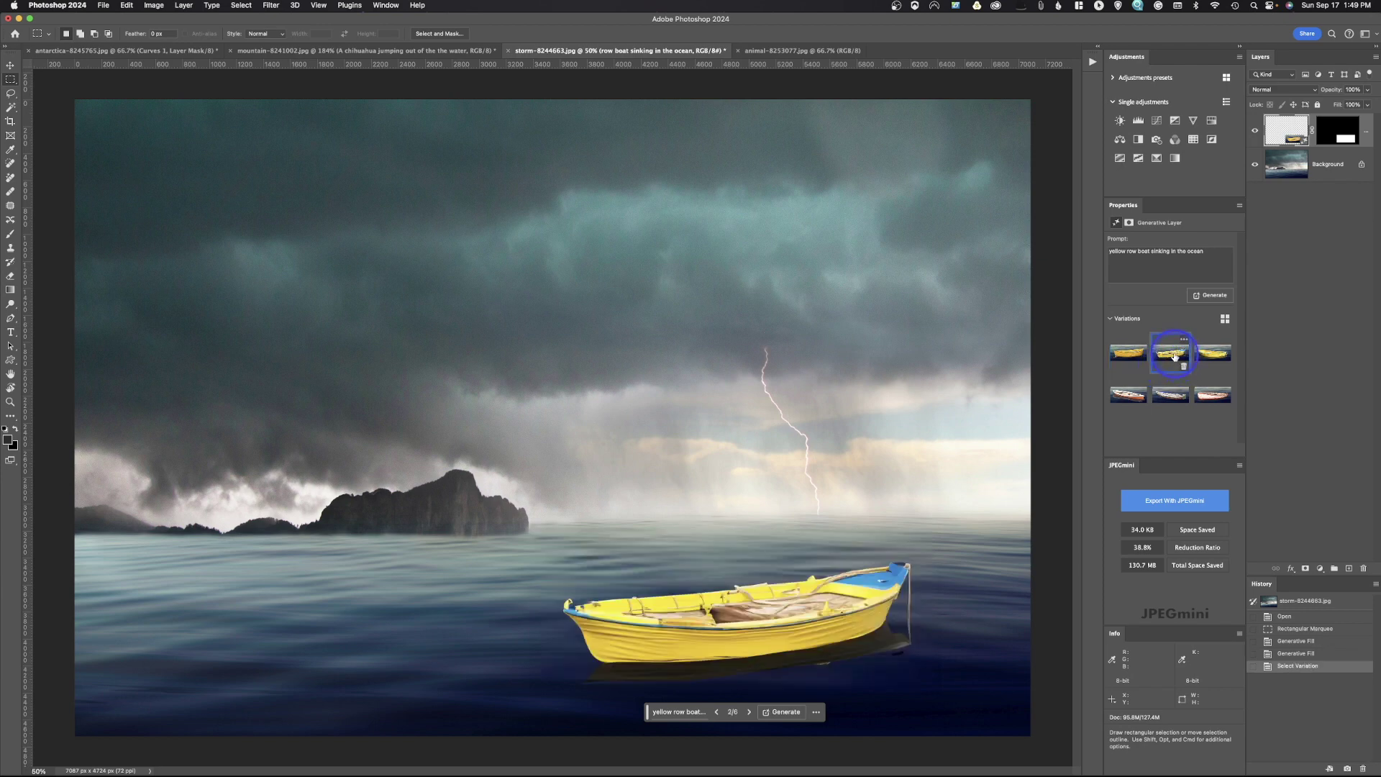
pyautogui.click(1211, 354)
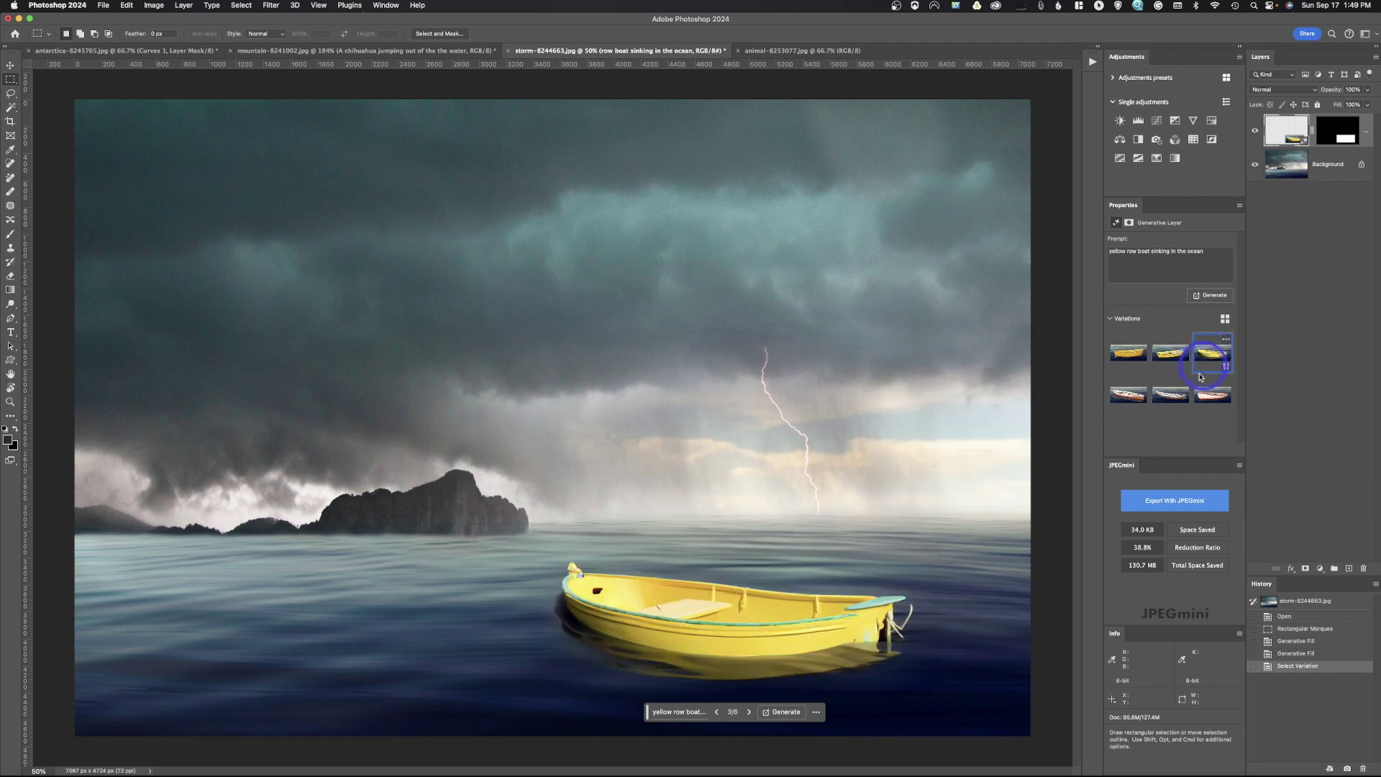
pyautogui.click(1134, 400)
pyautogui.click(1175, 398)
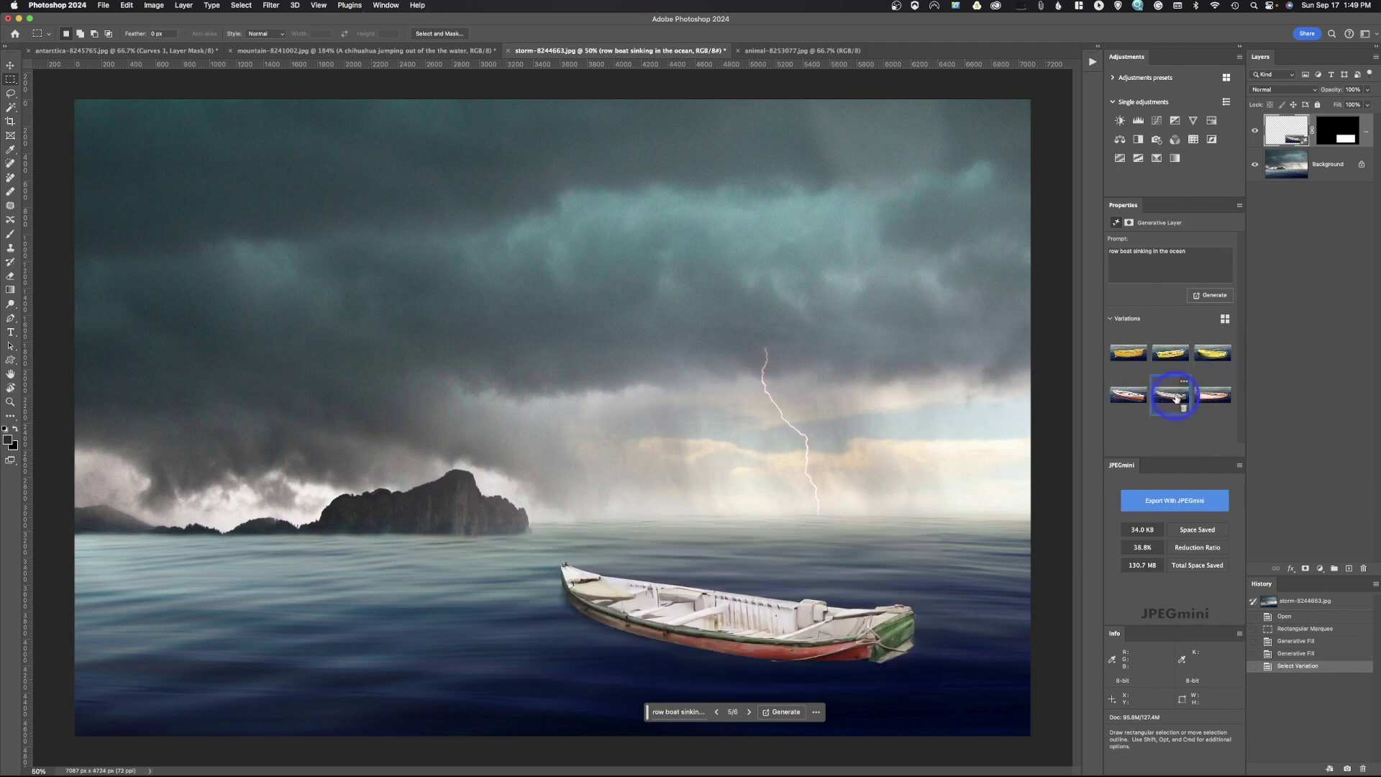
pyautogui.click(1210, 397)
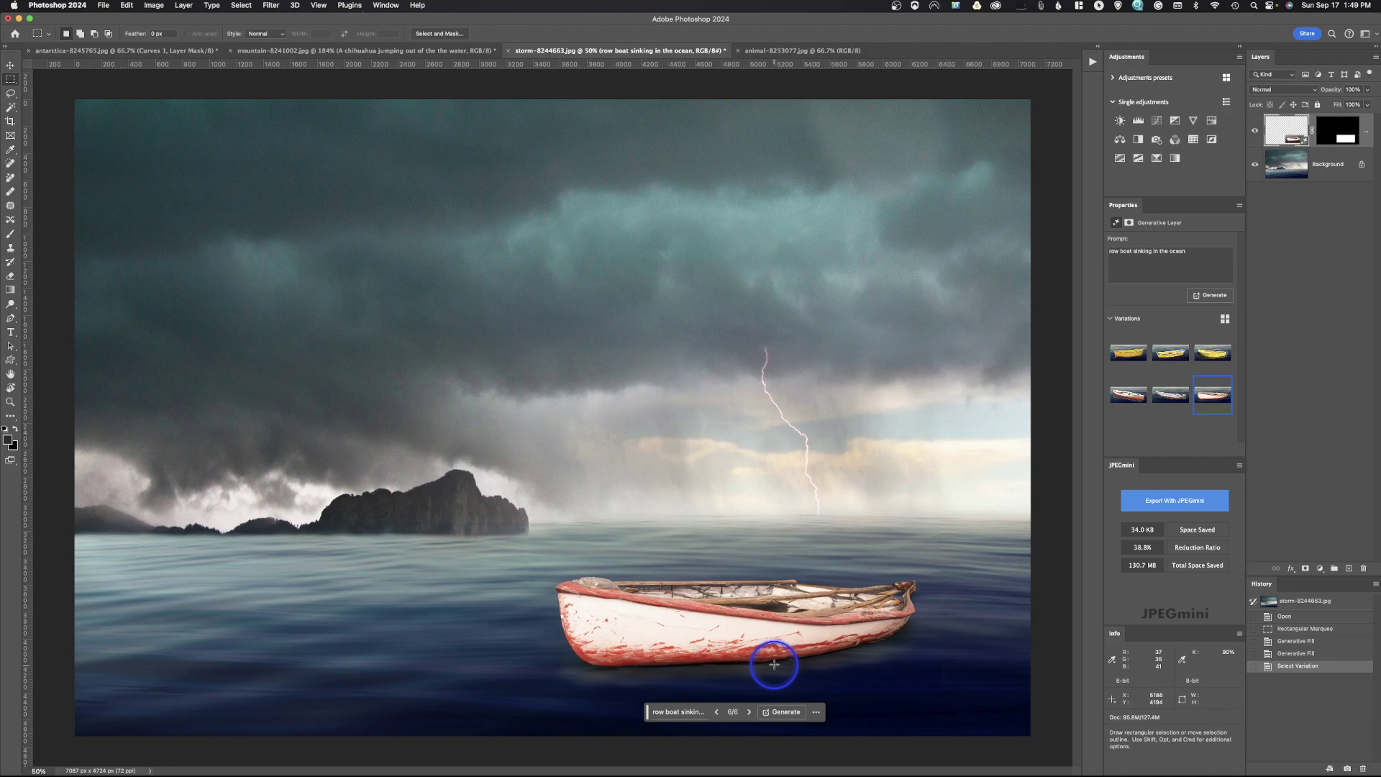
# - Switch to the antarctica-8241765.jpg document
pyautogui.click(152, 52)
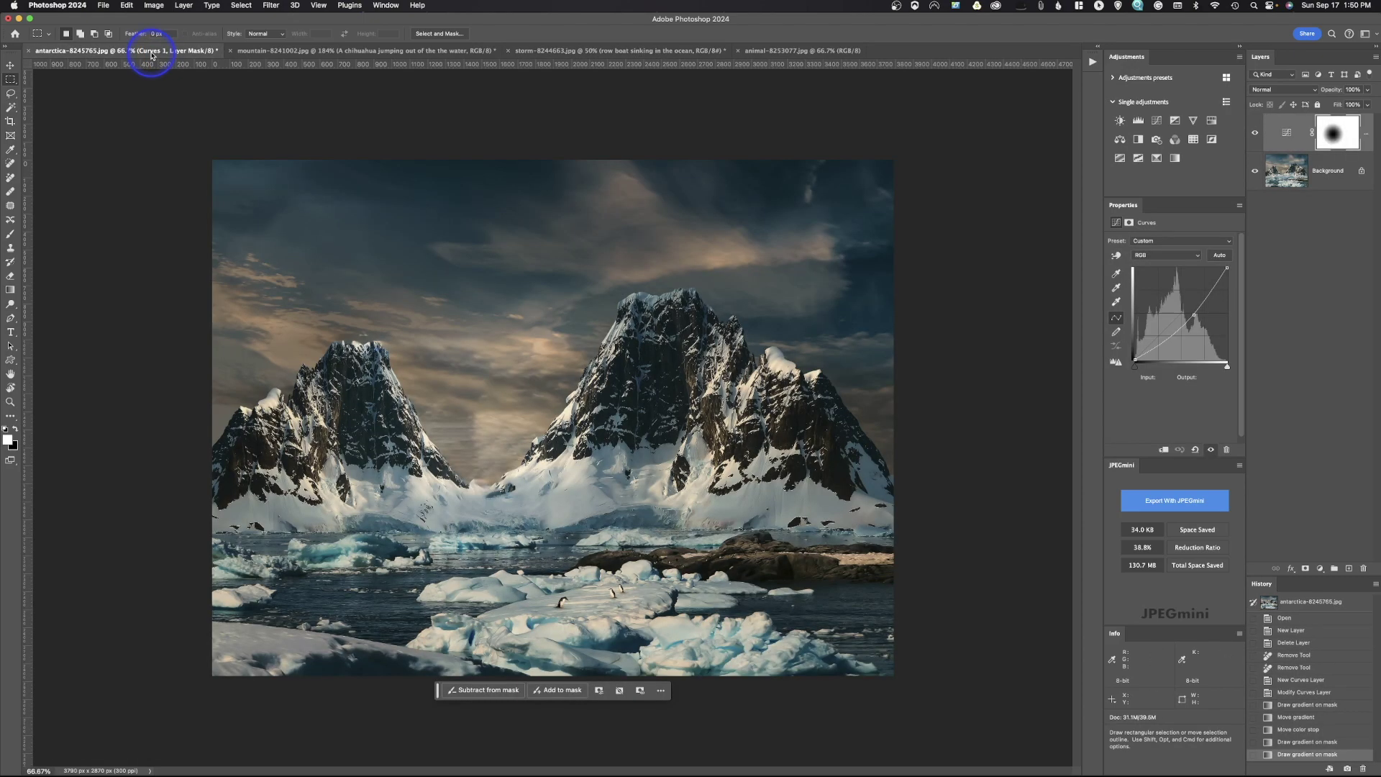